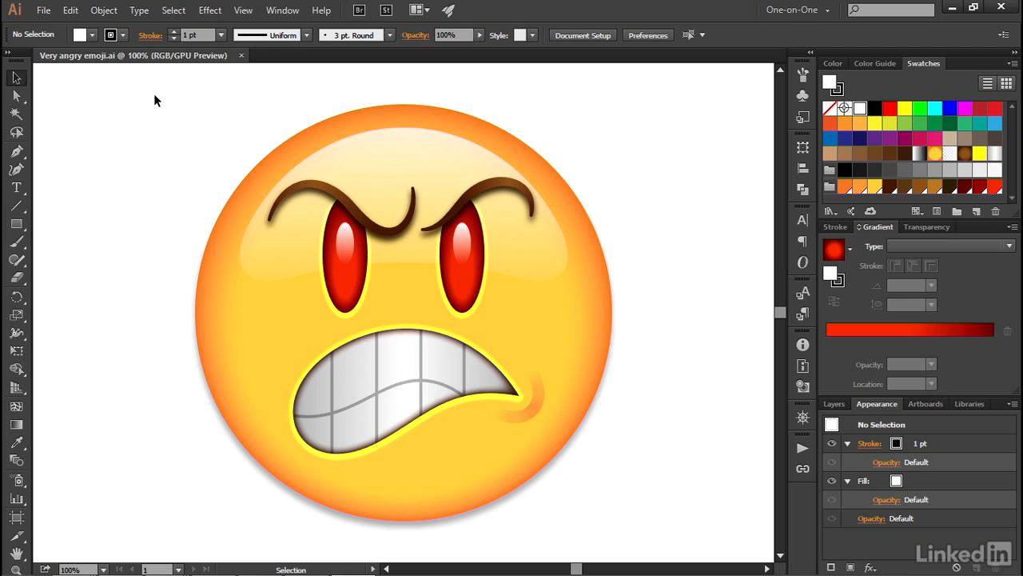
Export the emoji artwork as a PNG named Very angry 100.png in the PNG tests folder
{"action": "left_click", "coordinate": [46, 12]}
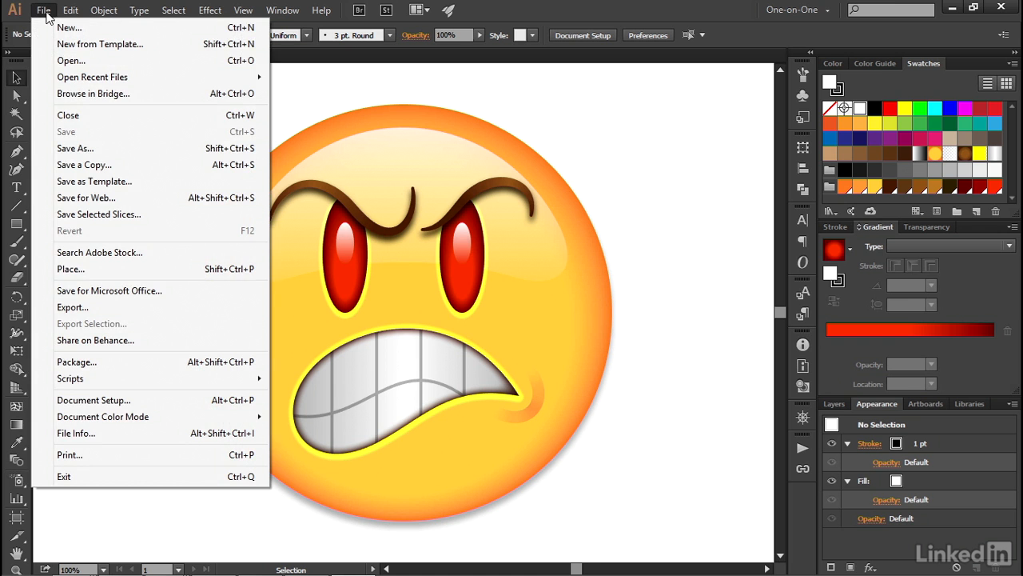
{"action": "left_click", "coordinate": [124, 309]}
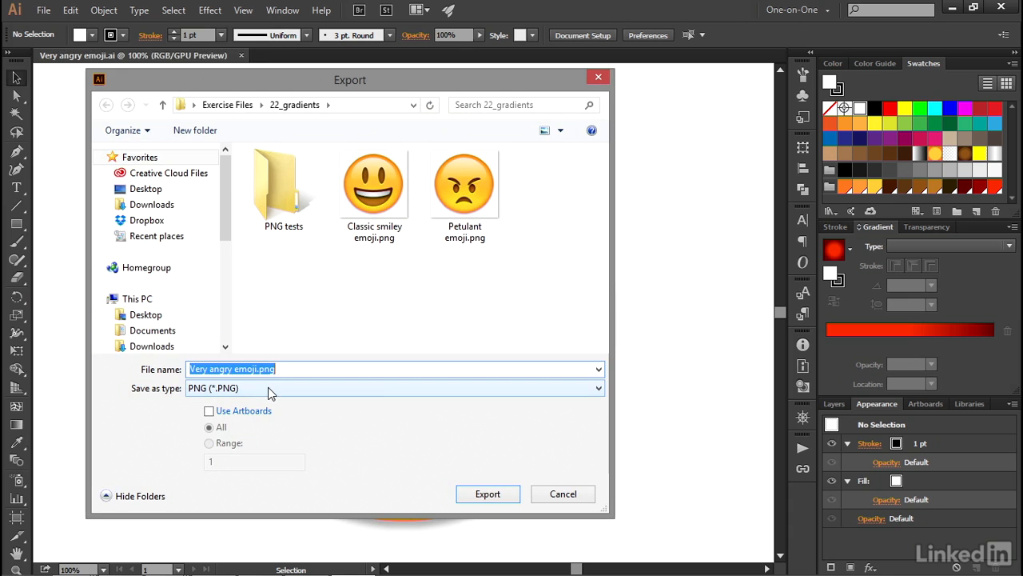
{"action": "double_click", "coordinate": [283, 196]}
{"action": "left_click", "coordinate": [243, 370]}
{"action": "left_click_drag", "start_coordinate": [234, 369], "coordinate": [257, 369]}
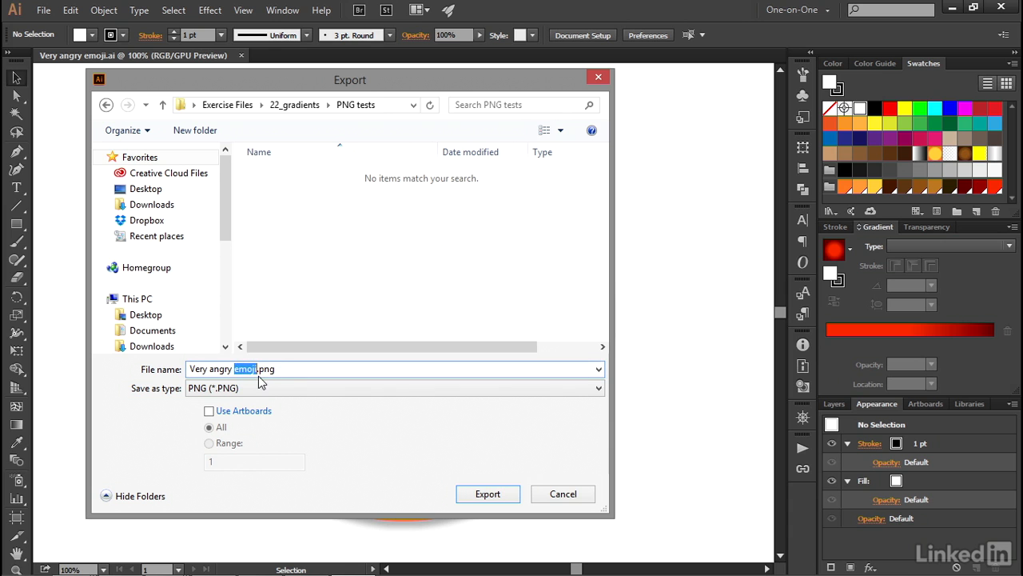
{"action": "type", "text": "100"}
{"action": "left_click", "coordinate": [472, 498]}
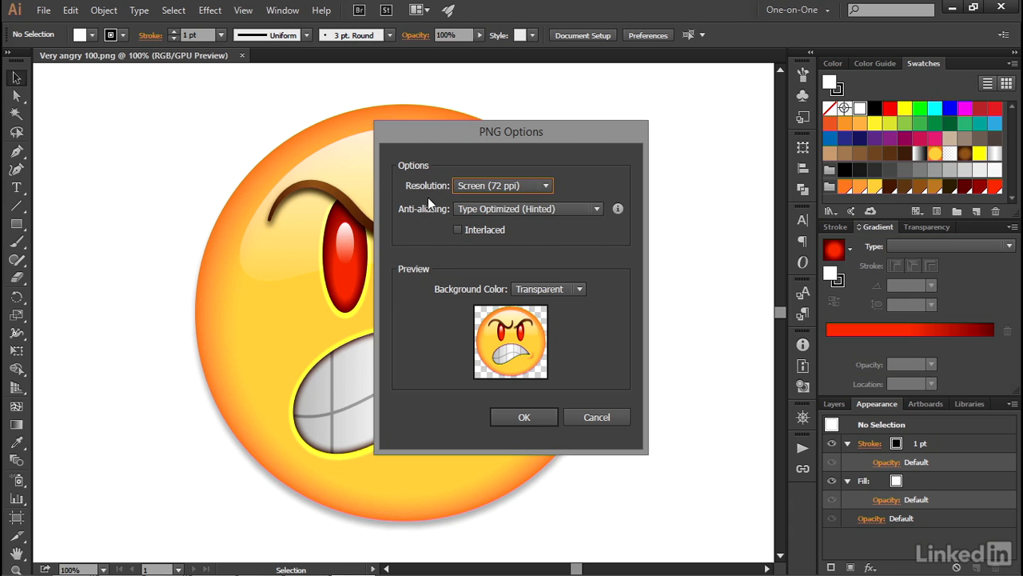
Try a custom resolution for the PNG export and return it to Screen (72 ppi)
{"action": "left_click", "coordinate": [519, 185]}
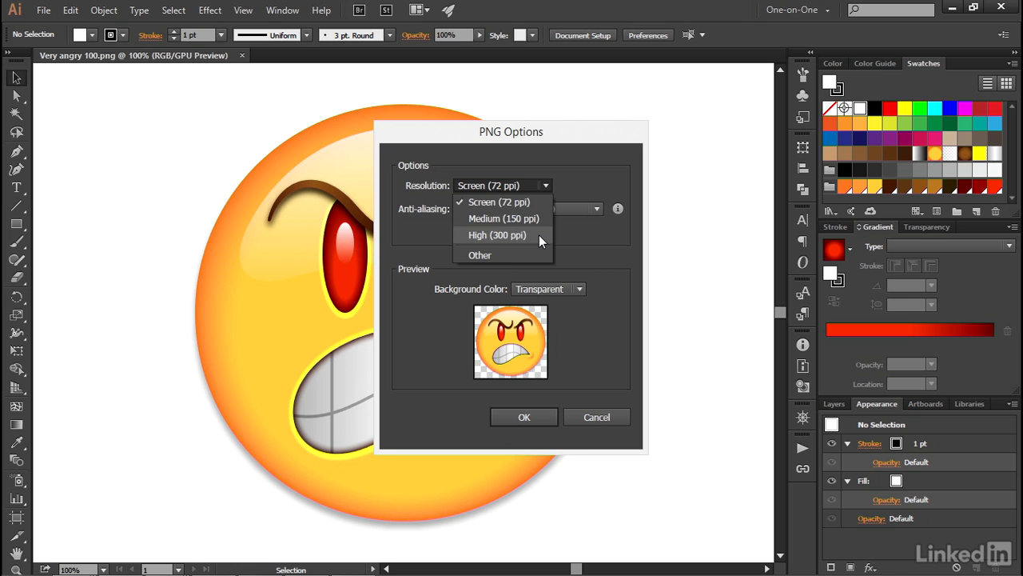
{"action": "left_click", "coordinate": [532, 202]}
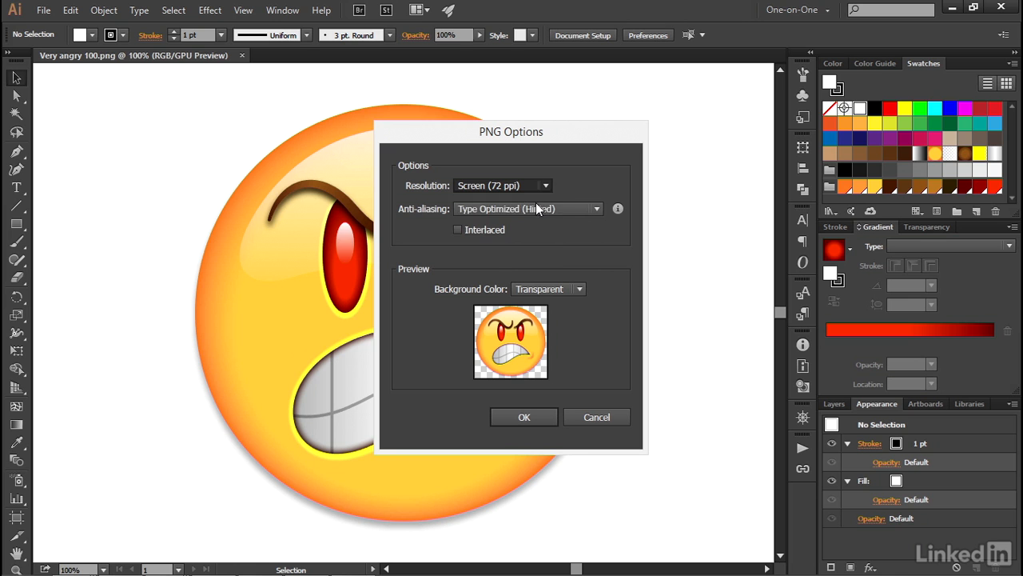
{"action": "left_click", "coordinate": [511, 187]}
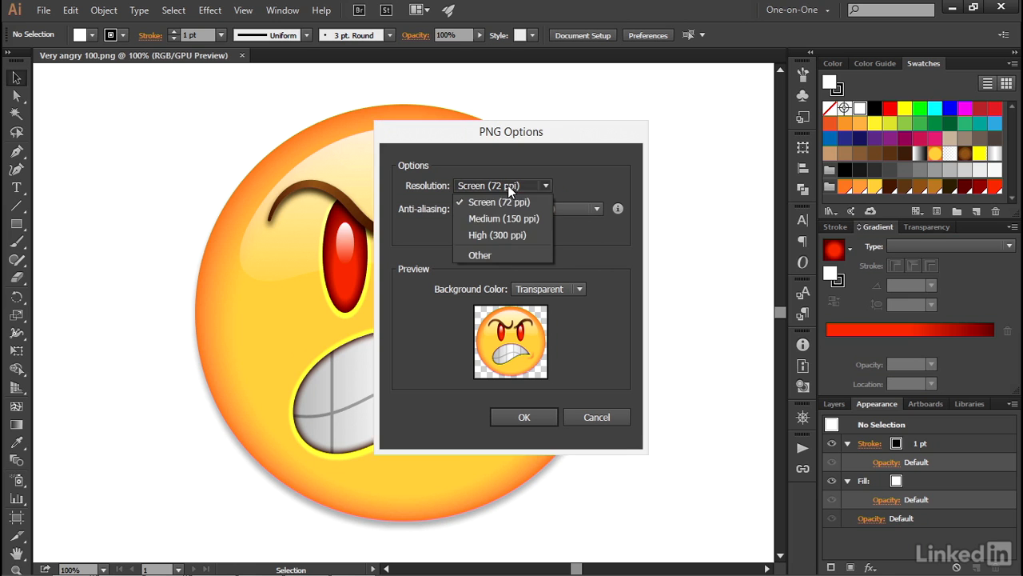
{"action": "left_click", "coordinate": [503, 255]}
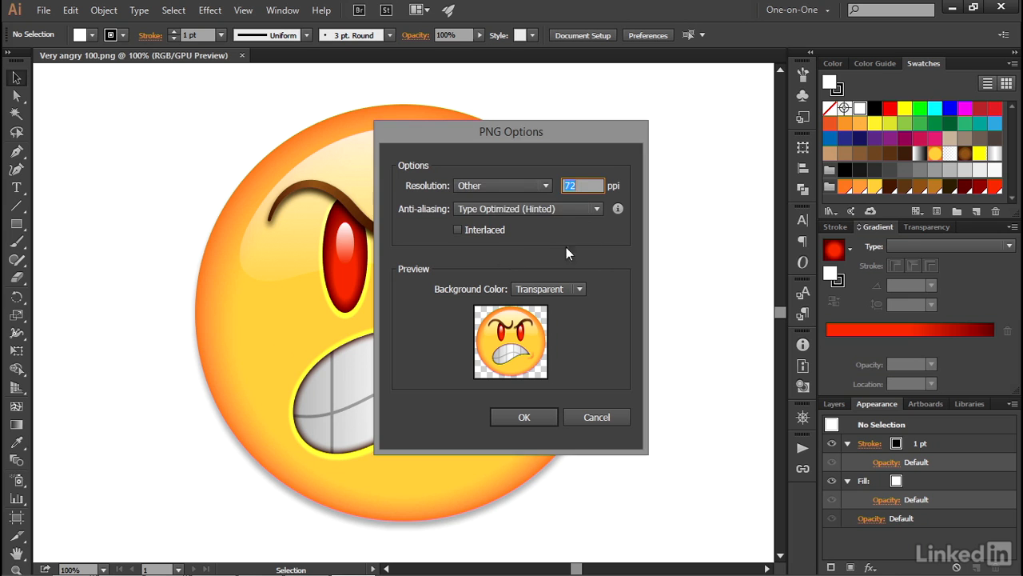
{"action": "double_click", "coordinate": [585, 185]}
{"action": "type", "text": "36"}
{"action": "key", "text": "Tab"}
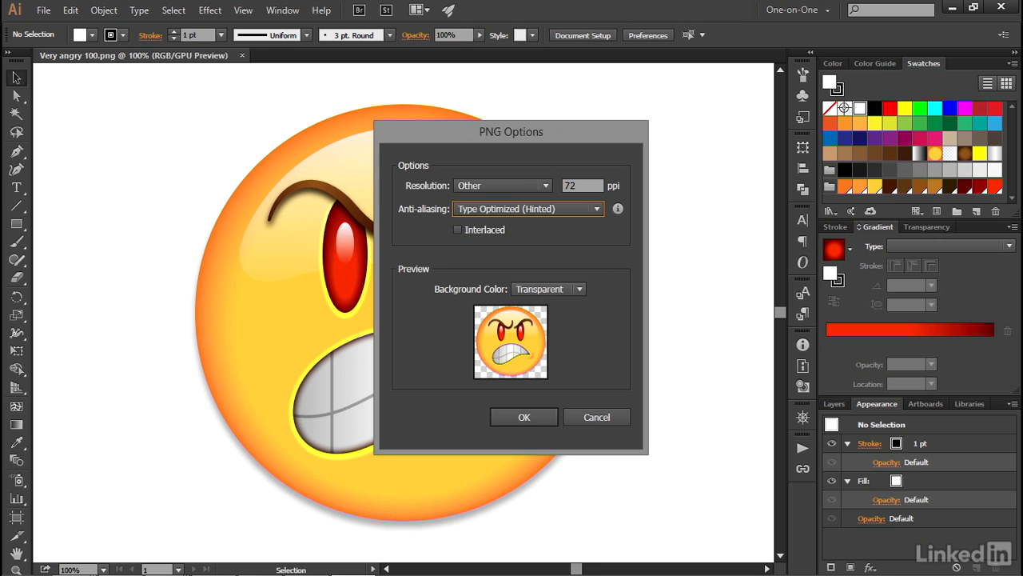
{"action": "left_click", "coordinate": [479, 187]}
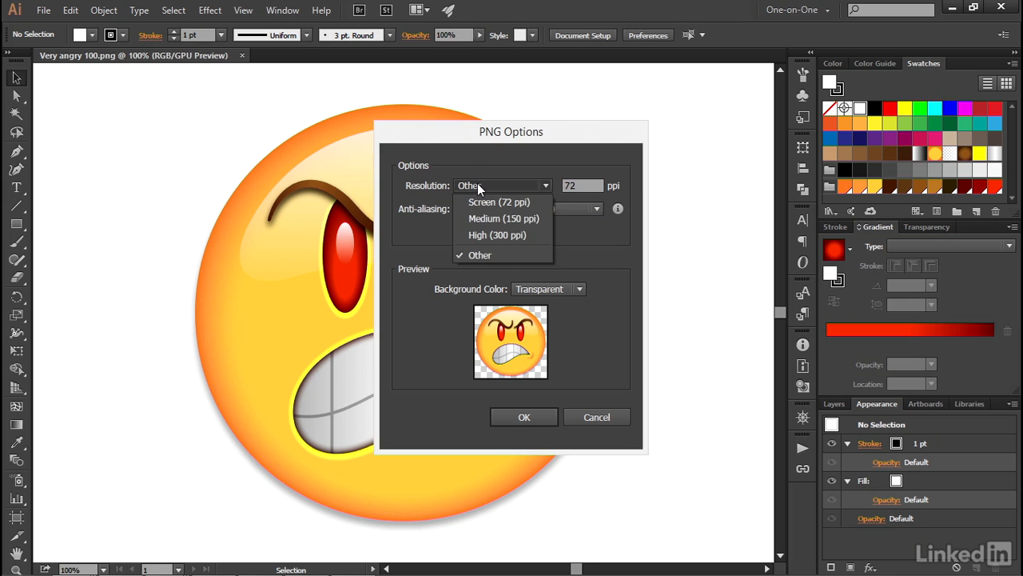
{"action": "left_click", "coordinate": [482, 203]}
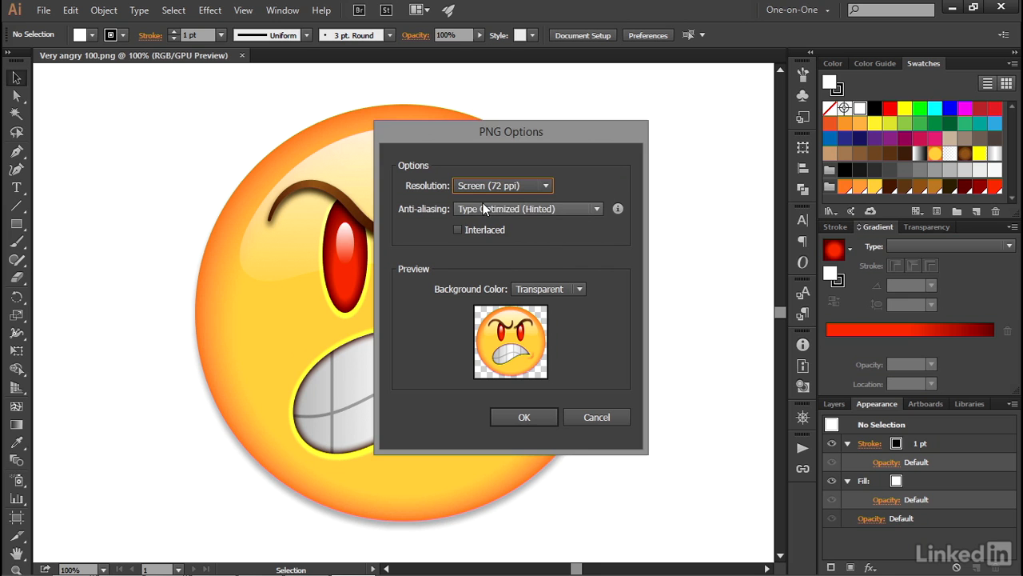
Set the PNG's anti-aliasing to Art Optimized (Supersampling), keep the background color Transparent, and complete the export
{"action": "left_click", "coordinate": [487, 209]}
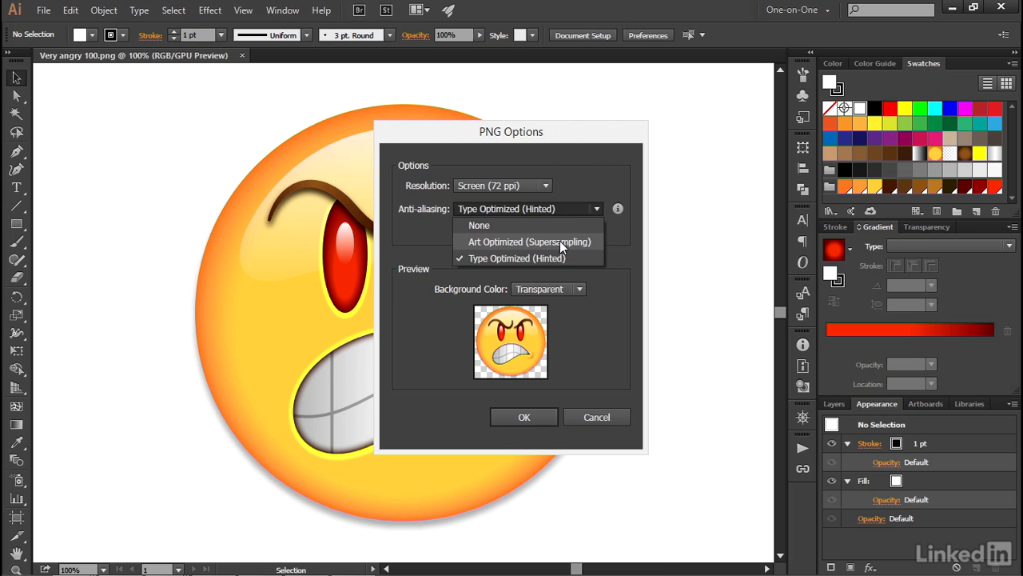
{"action": "left_click", "coordinate": [560, 242]}
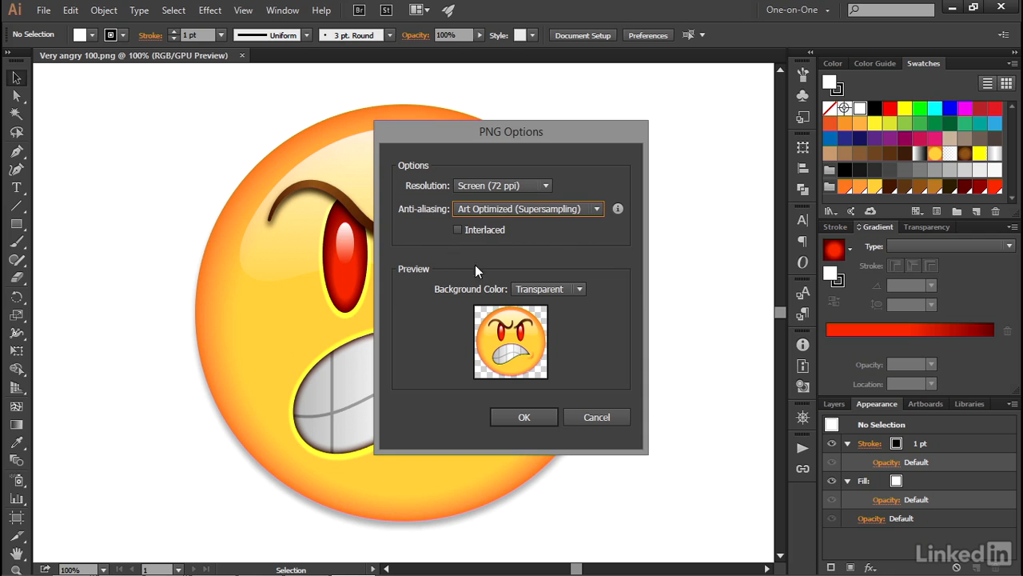
{"action": "left_click", "coordinate": [577, 292]}
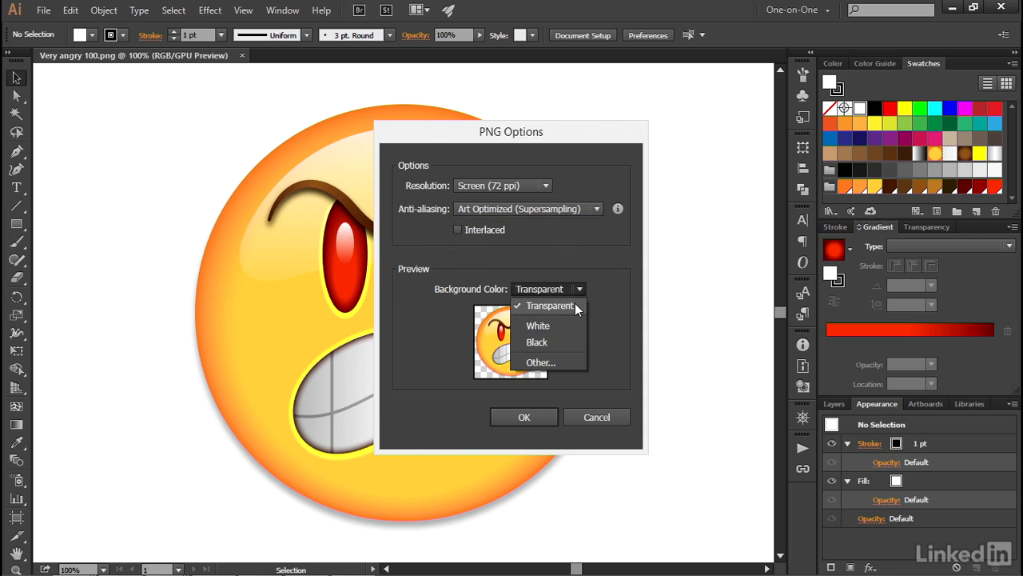
{"action": "left_click", "coordinate": [577, 307]}
{"action": "left_click", "coordinate": [538, 419]}
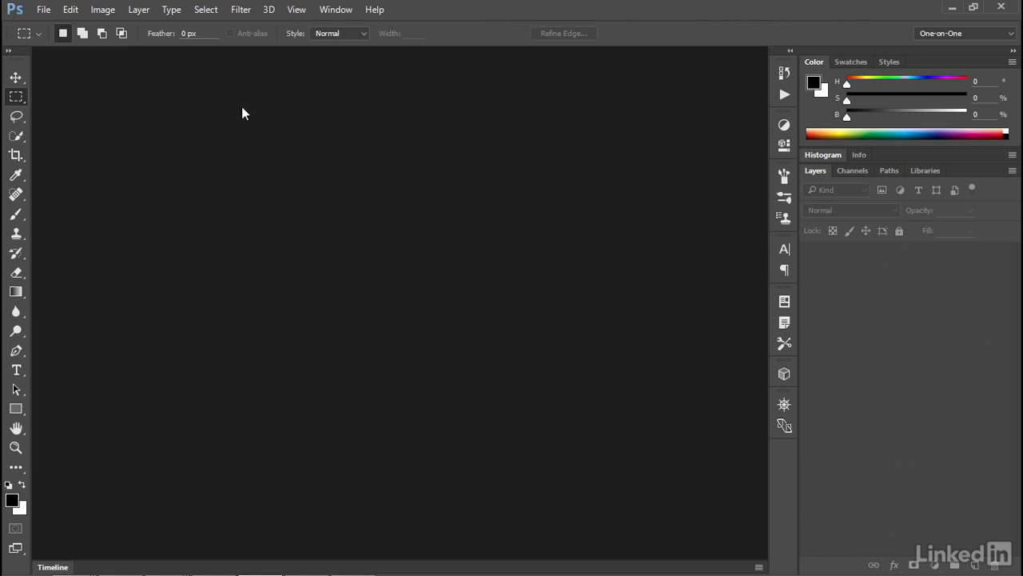
Switch to Photoshop and open Very angry 100.png from the PNG tests folder
{"action": "left_click", "coordinate": [43, 10]}
{"action": "left_click", "coordinate": [94, 41]}
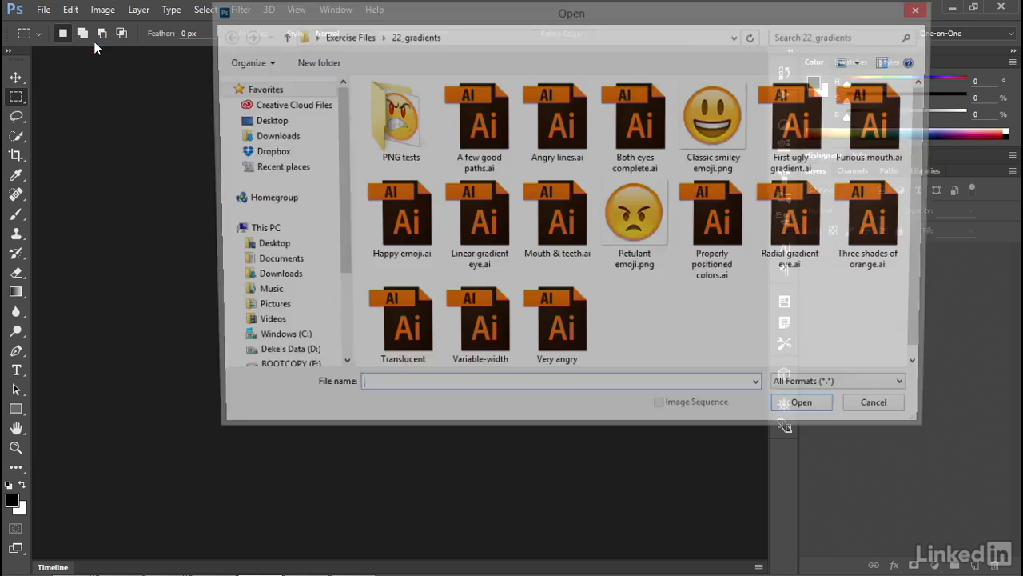
{"action": "double_click", "coordinate": [400, 132]}
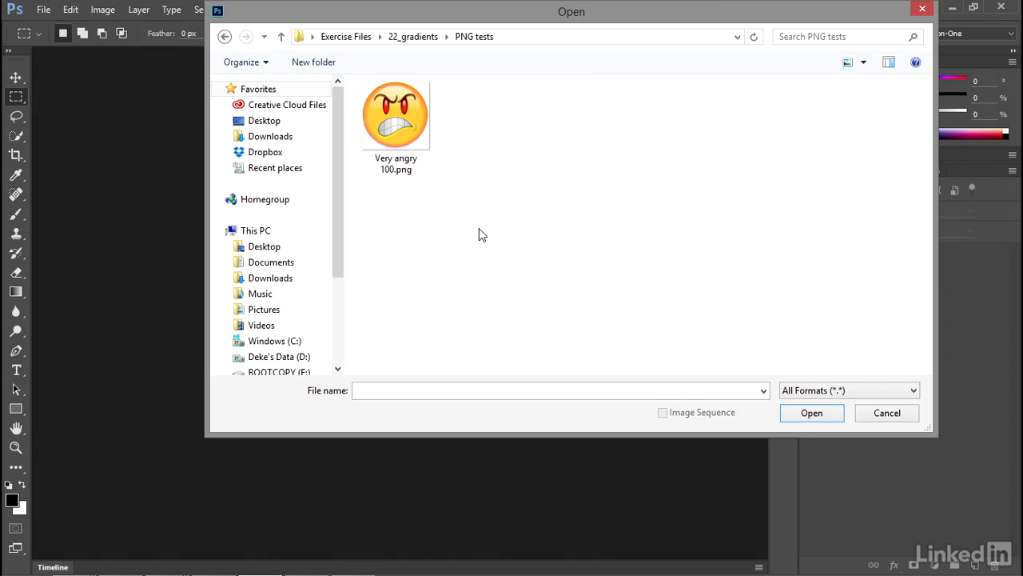
{"action": "left_click", "coordinate": [399, 132]}
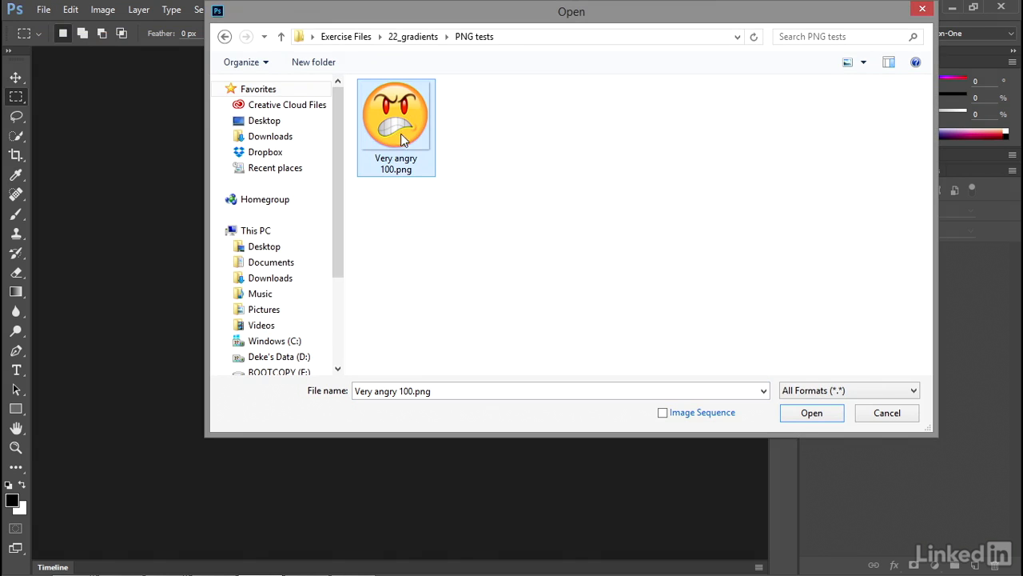
{"action": "left_click", "coordinate": [799, 415]}
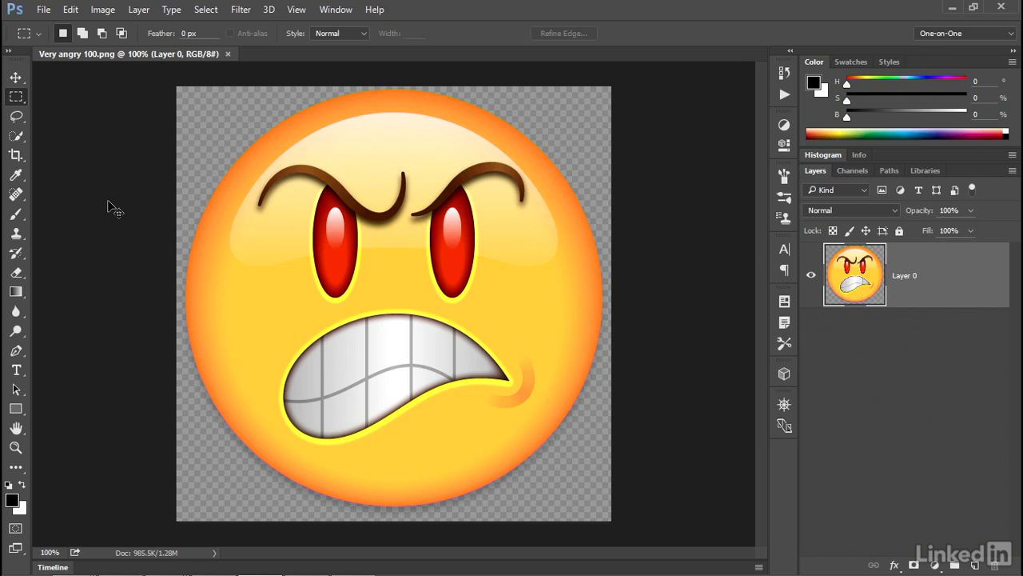
Open Classic smiley emoji.png from the 22_gradients folder and view it at 100%
{"action": "key", "text": "ctrl+o"}
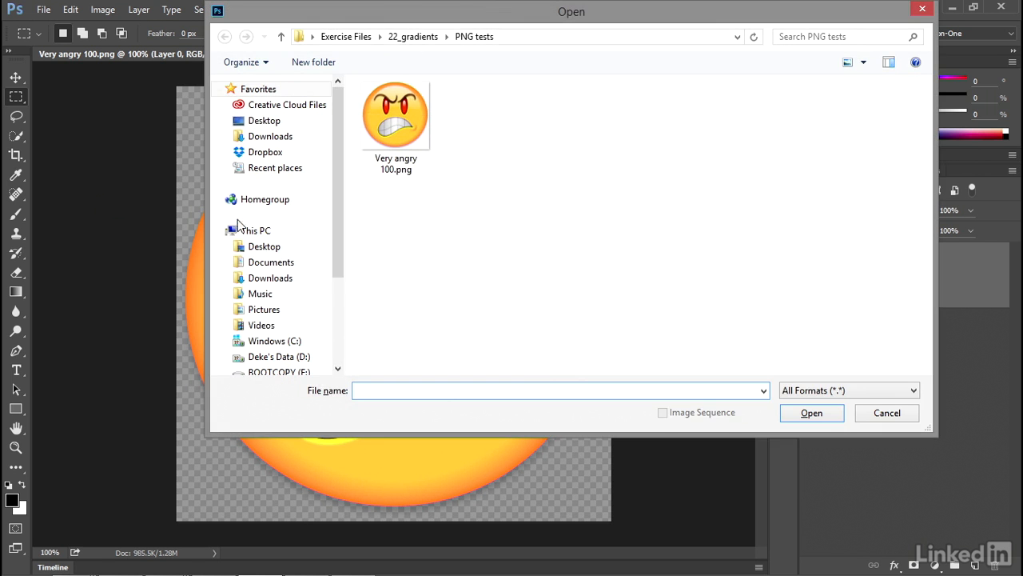
{"action": "left_click", "coordinate": [424, 37]}
{"action": "left_click", "coordinate": [697, 133]}
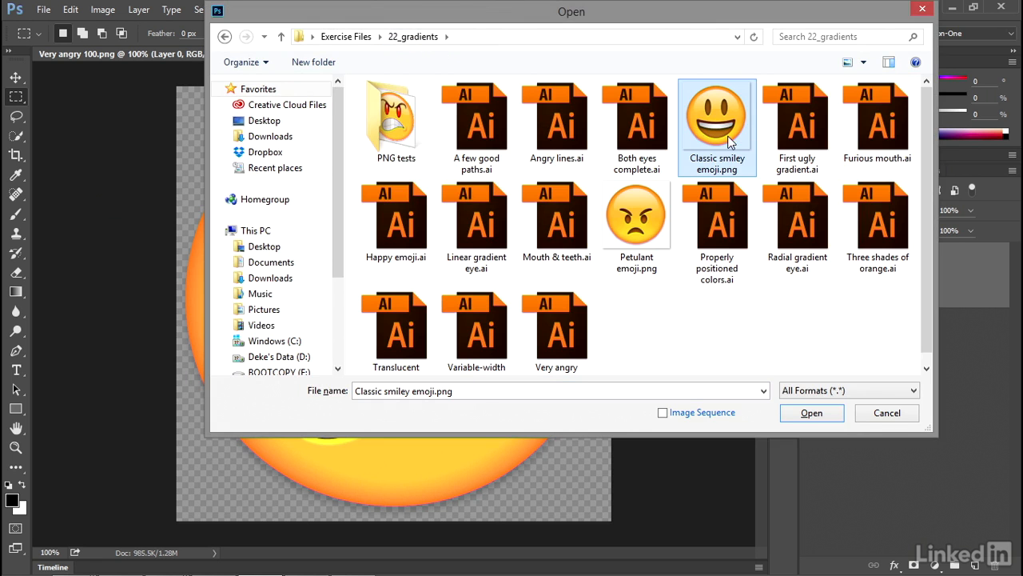
{"action": "left_click", "coordinate": [797, 414]}
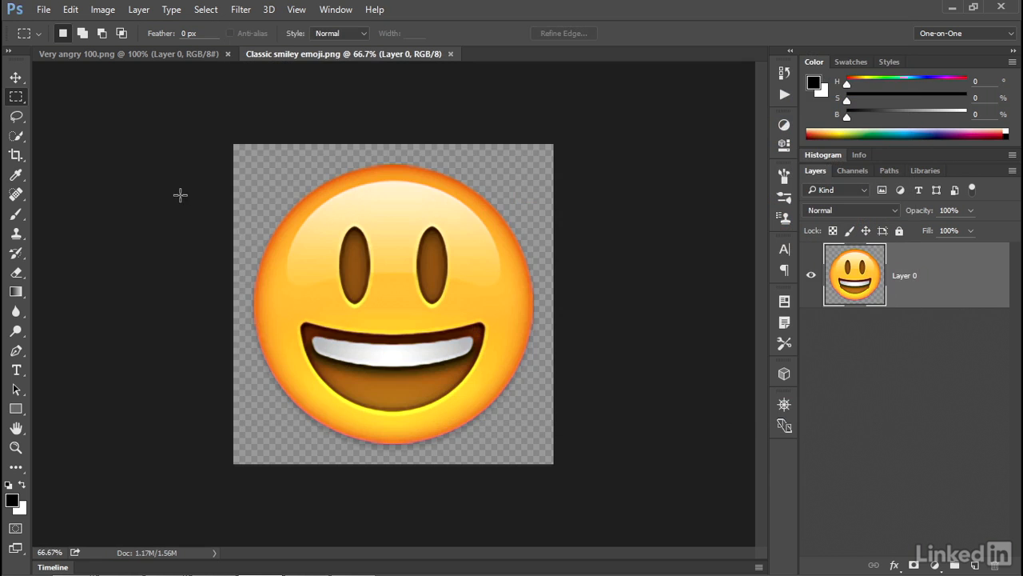
{"action": "key", "text": "ctrl+1"}
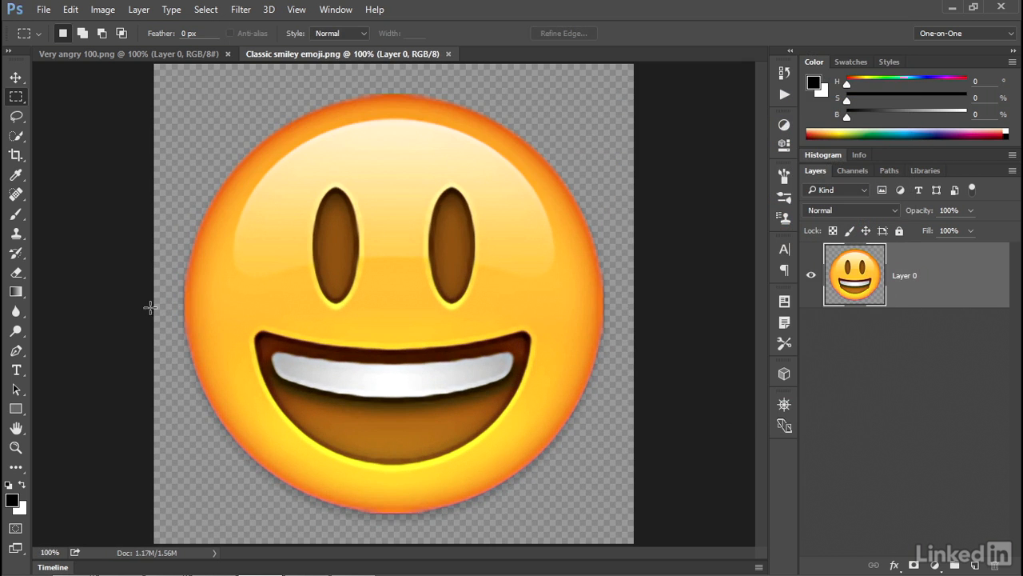
Enlarge the canvas of Very angry 100.png to 640 by 640 pixels
{"action": "key", "text": "ctrl+Tab"}
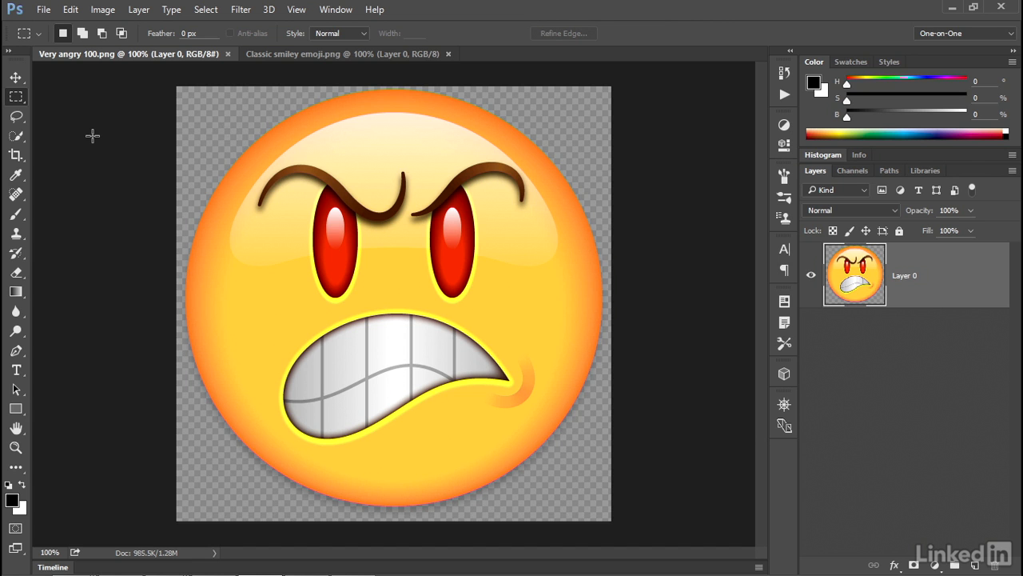
{"action": "left_click", "coordinate": [103, 10]}
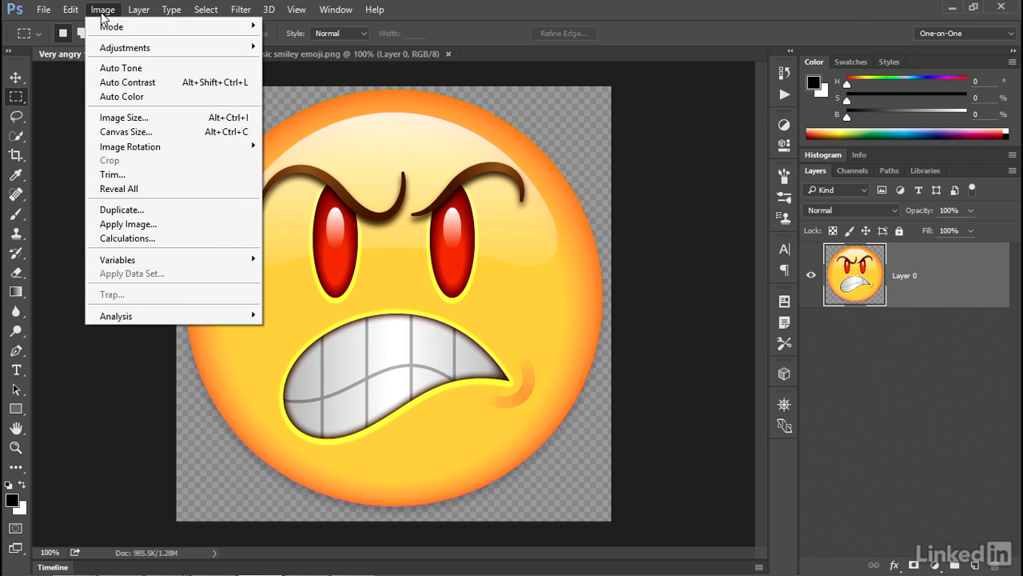
{"action": "left_click", "coordinate": [159, 133]}
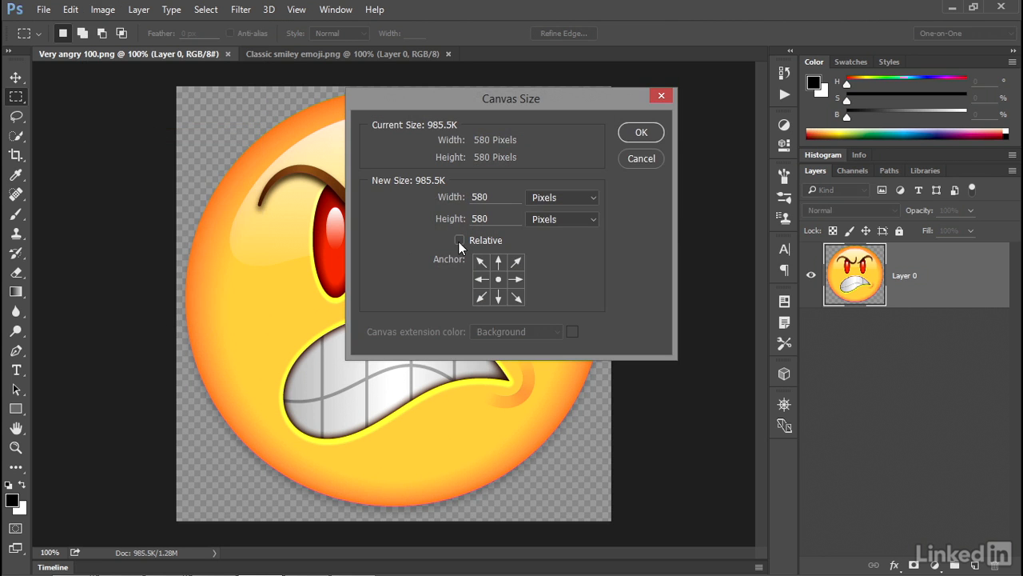
{"action": "left_click", "coordinate": [565, 199]}
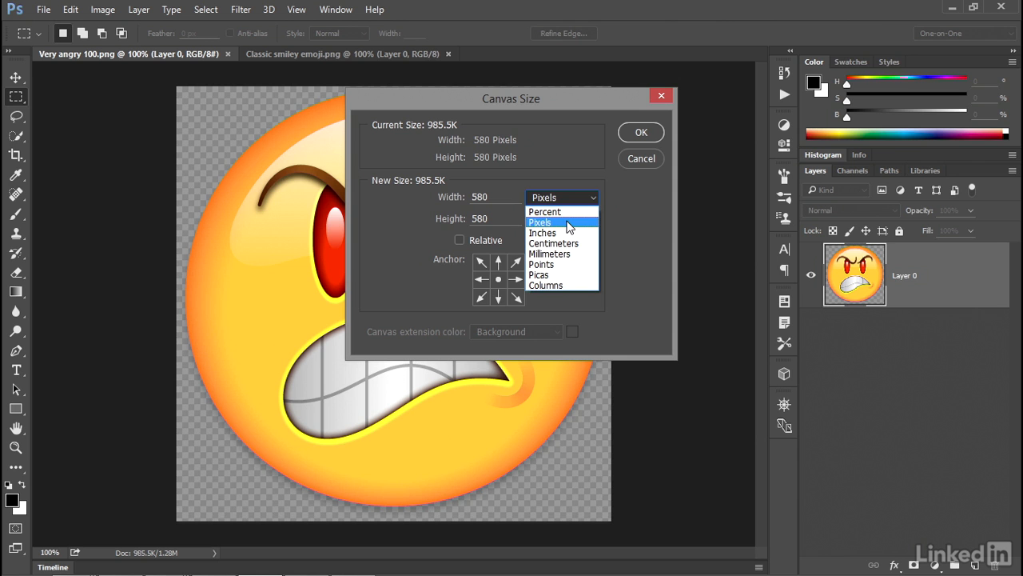
{"action": "left_click", "coordinate": [567, 223]}
{"action": "double_click", "coordinate": [482, 197]}
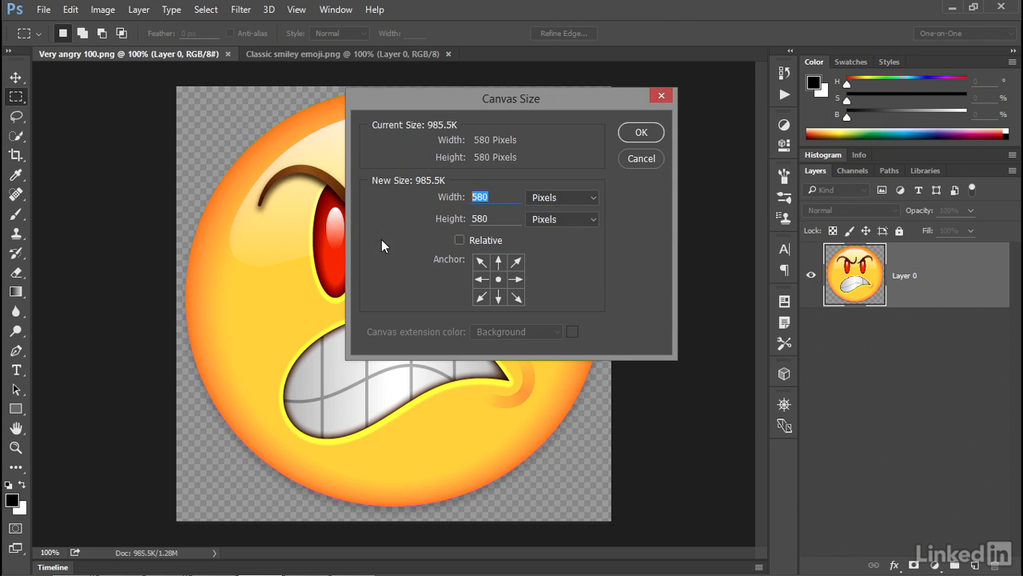
{"action": "type", "text": "640"}
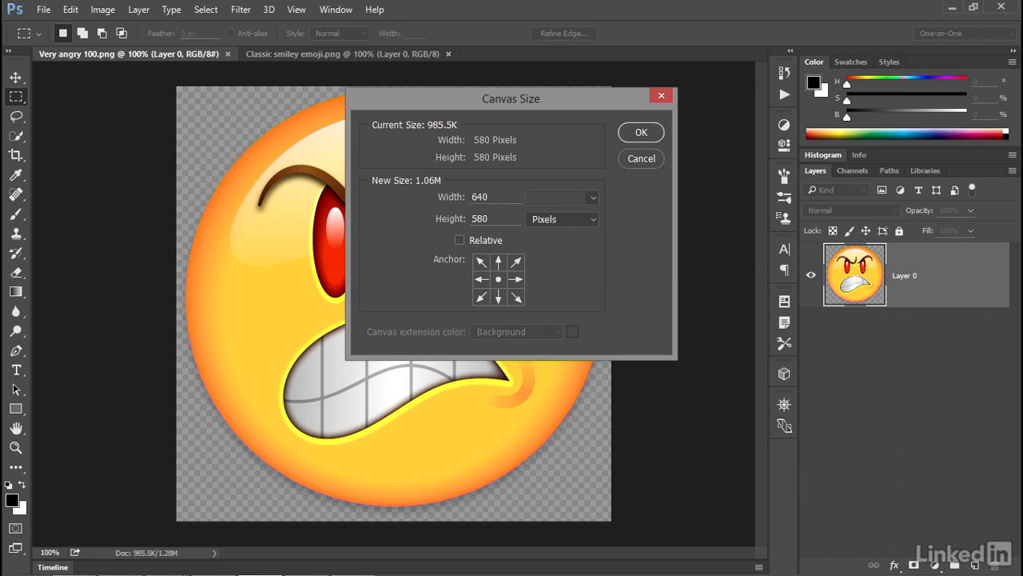
{"action": "key", "text": "Tab"}
{"action": "type", "text": "640"}
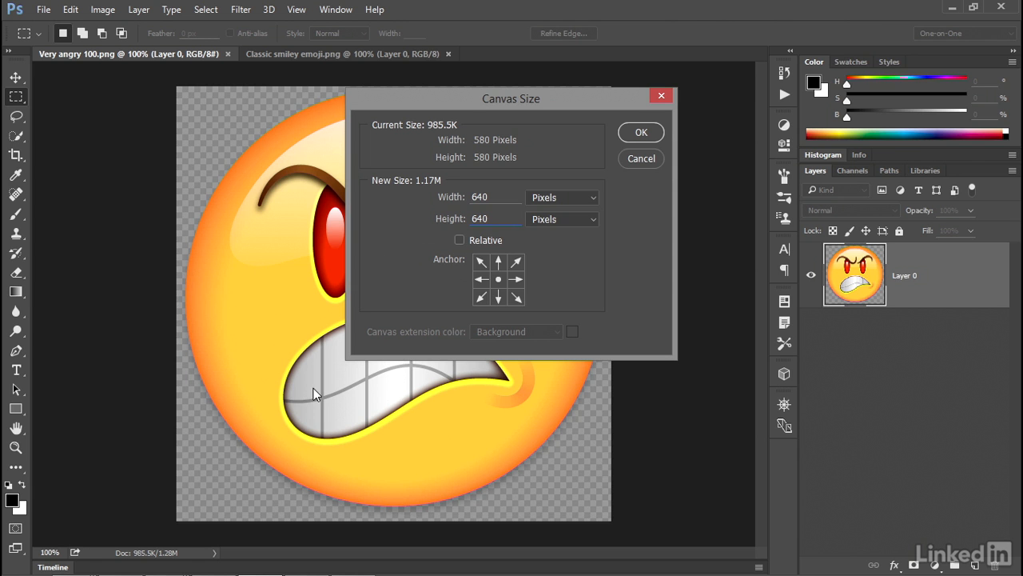
{"action": "left_click", "coordinate": [631, 133]}
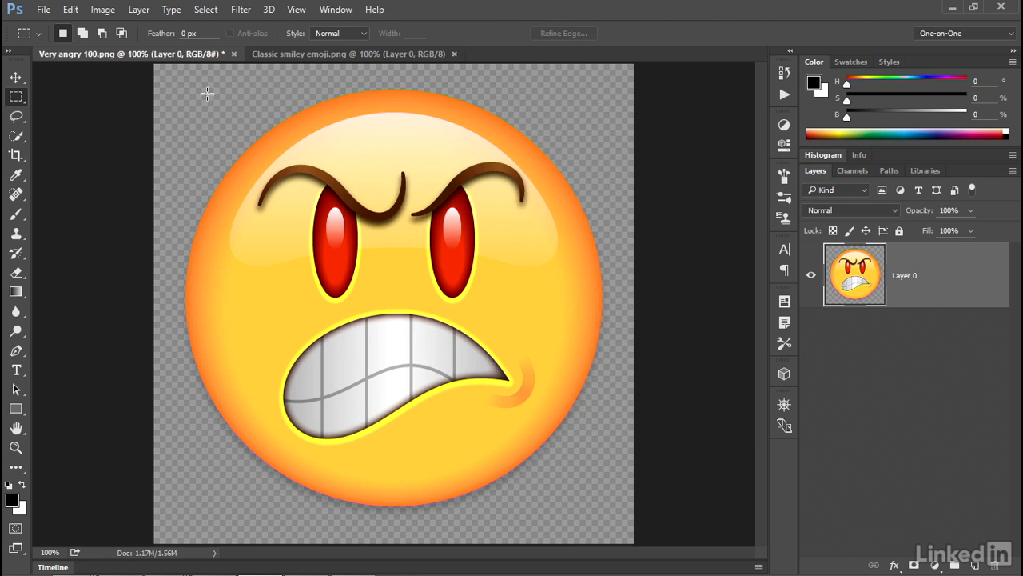
Assign the sRGB IEC61966-2.1 color profile to Very angry 100.png and save the file
{"action": "left_click", "coordinate": [71, 10]}
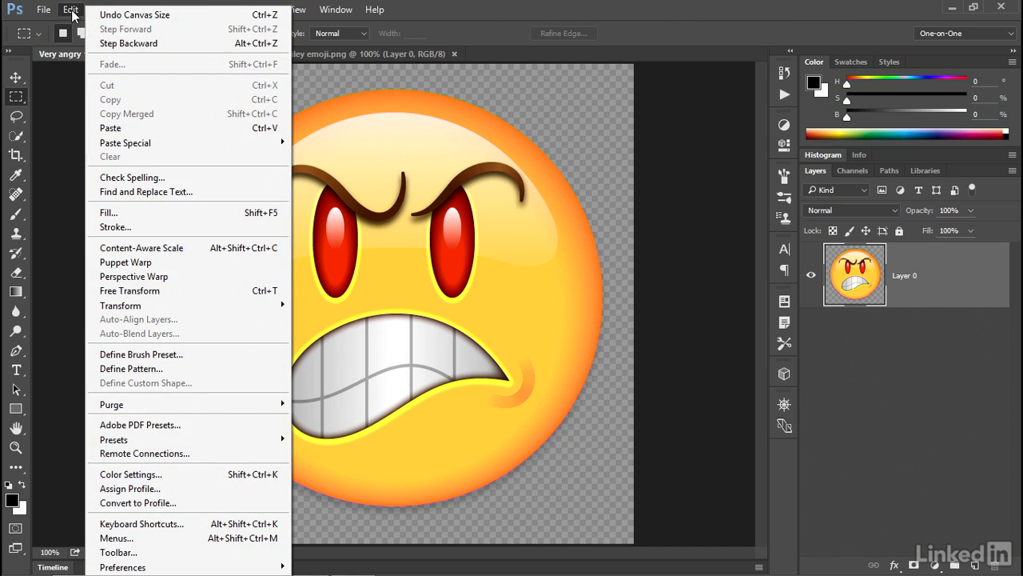
{"action": "left_click", "coordinate": [207, 492]}
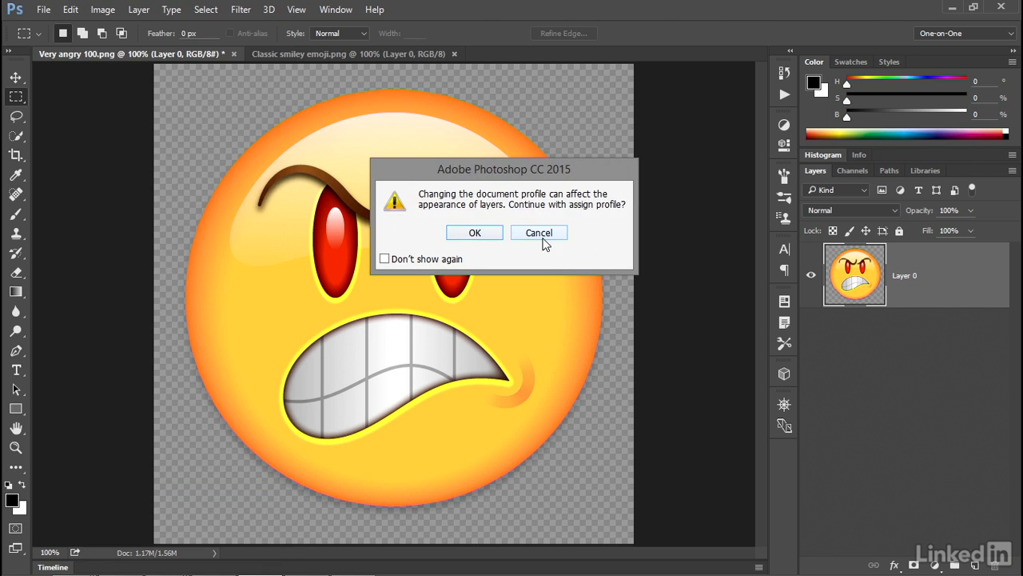
{"action": "left_click", "coordinate": [488, 233]}
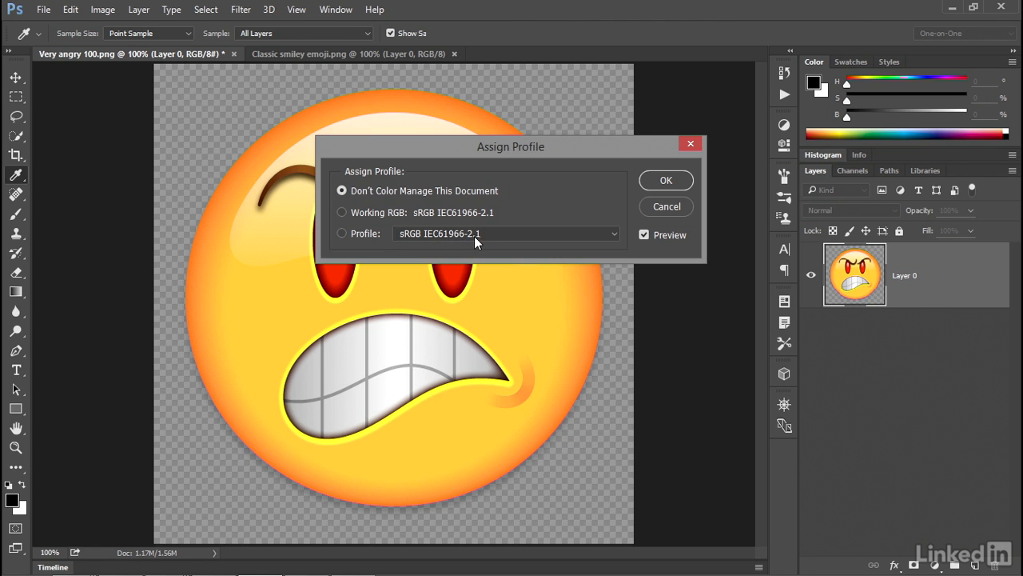
{"action": "left_click", "coordinate": [342, 212]}
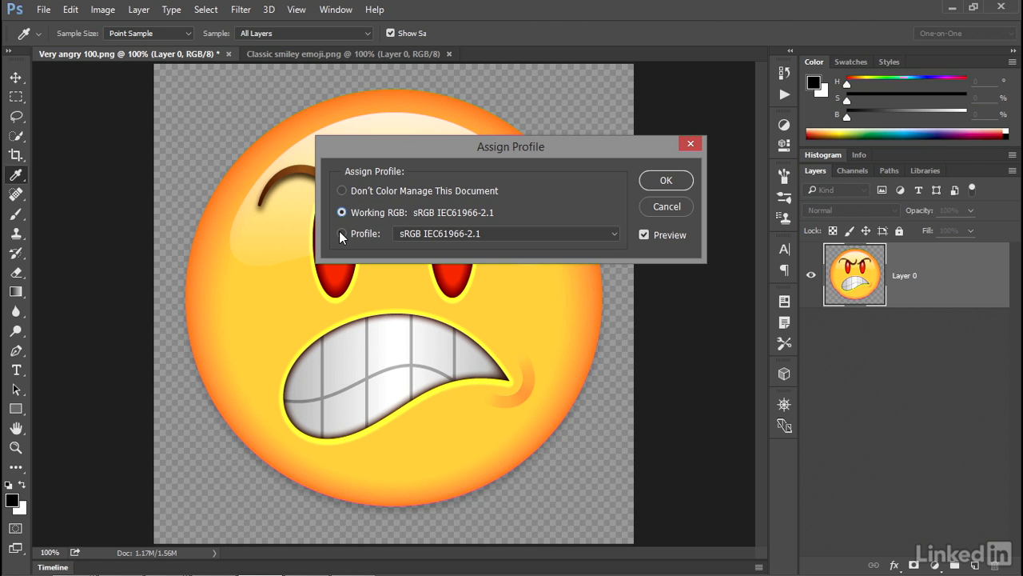
{"action": "left_click", "coordinate": [610, 234]}
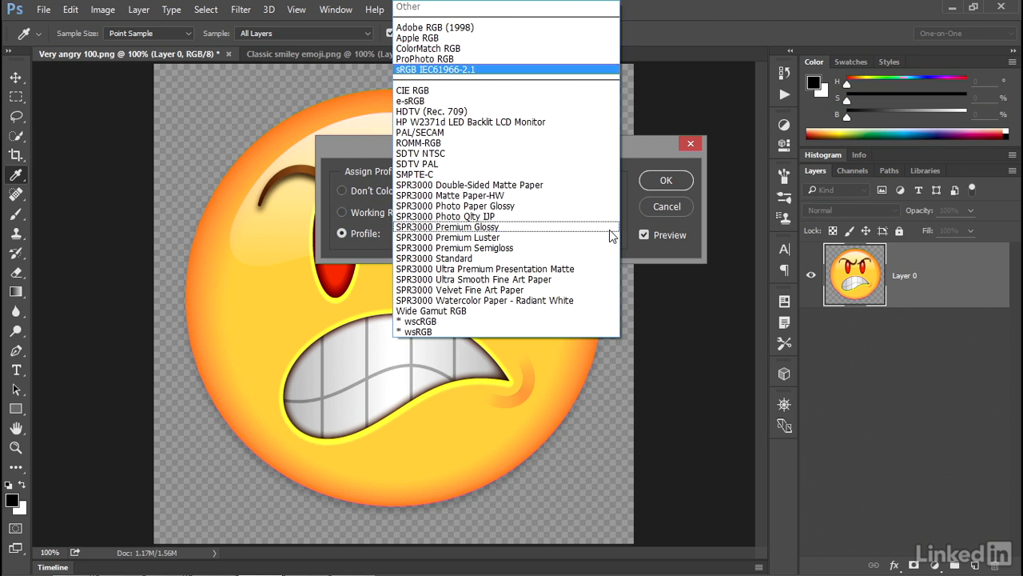
{"action": "left_click", "coordinate": [497, 70]}
{"action": "left_click", "coordinate": [658, 182]}
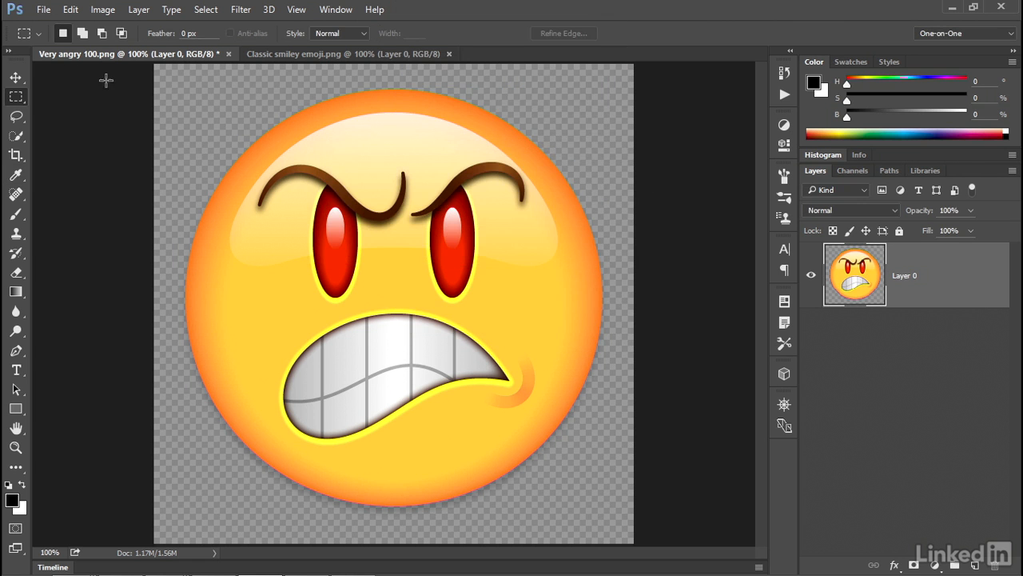
{"action": "left_click", "coordinate": [43, 10]}
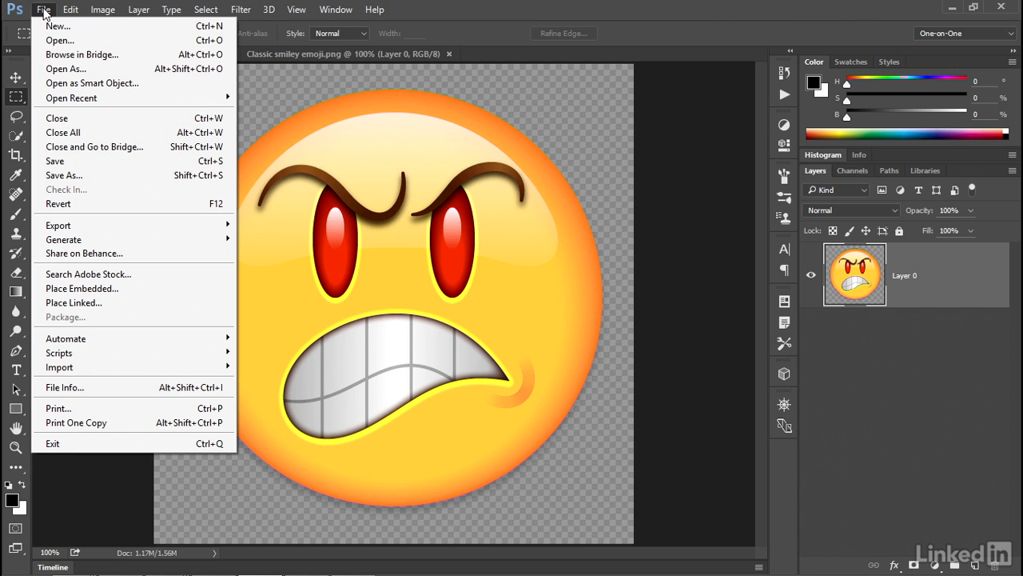
{"action": "left_click", "coordinate": [99, 159]}
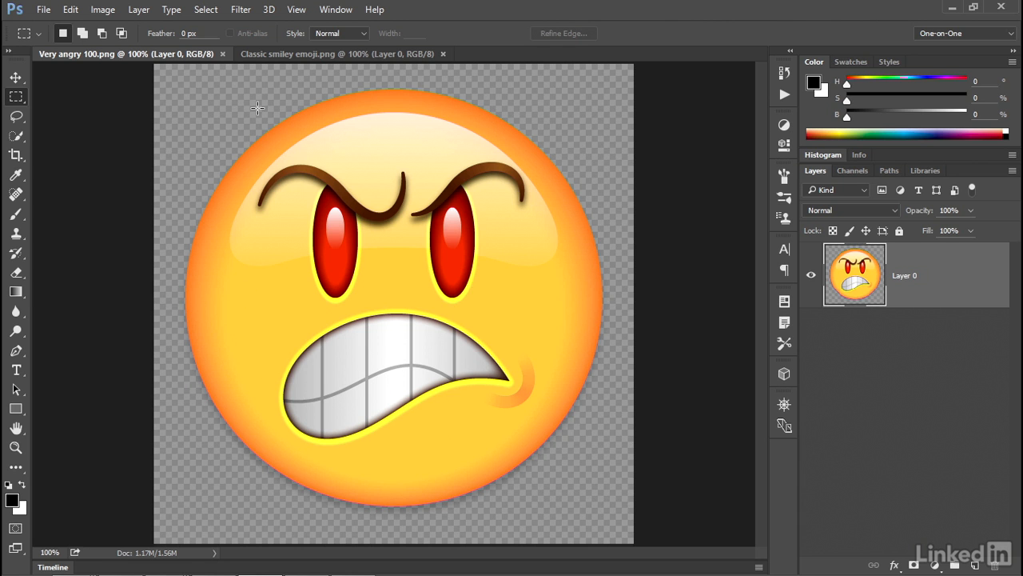
Resize the image to 50 percent in width and height, resampling with Bicubic (smooth gradients)
{"action": "left_click", "coordinate": [102, 9]}
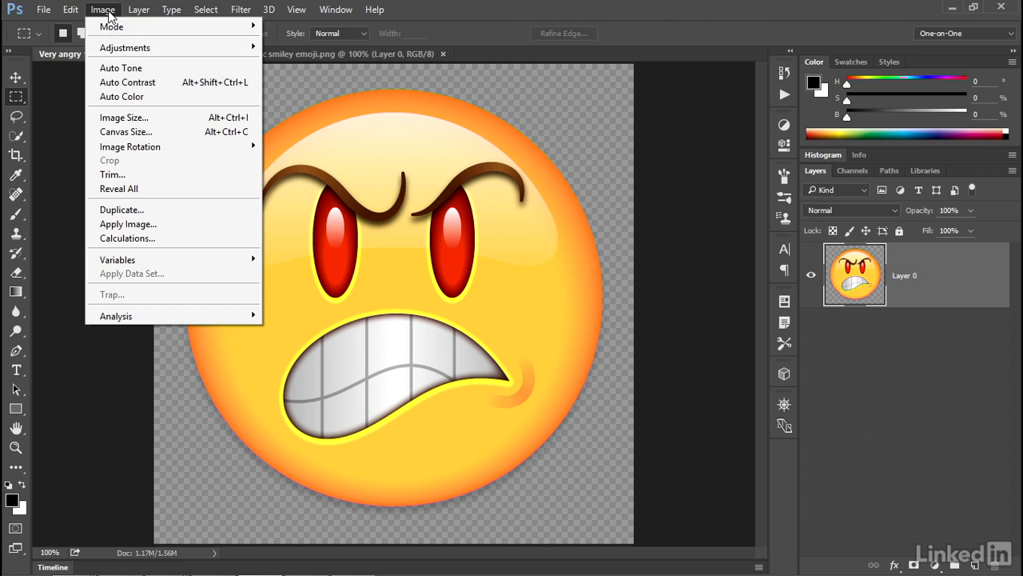
{"action": "left_click", "coordinate": [164, 117]}
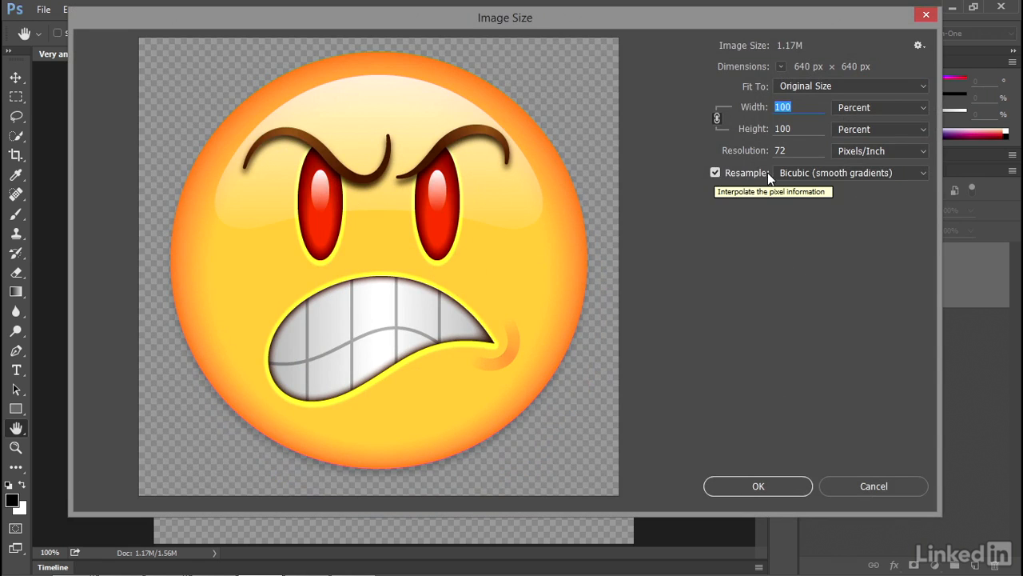
{"action": "left_click", "coordinate": [823, 171]}
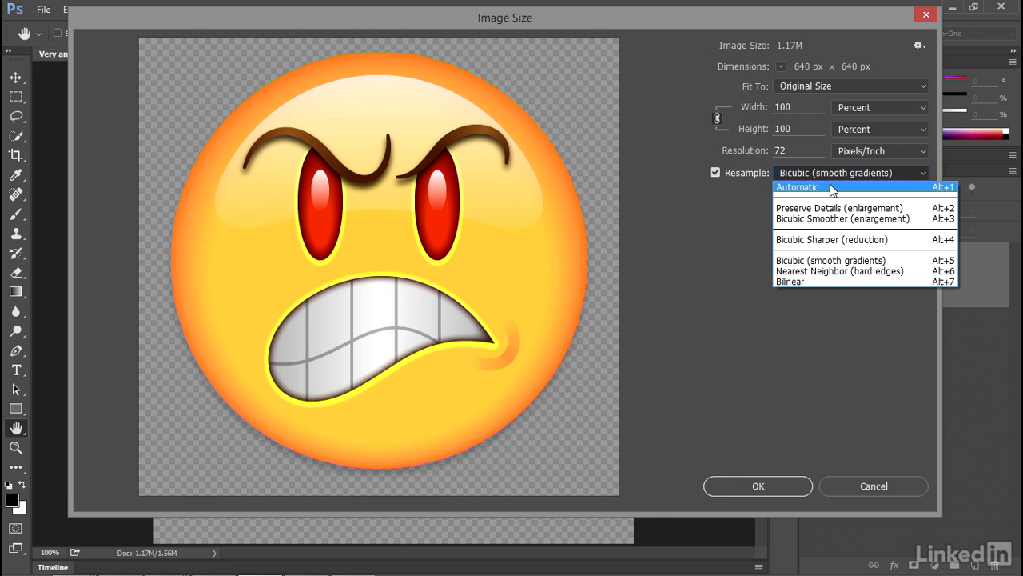
{"action": "left_click", "coordinate": [895, 262]}
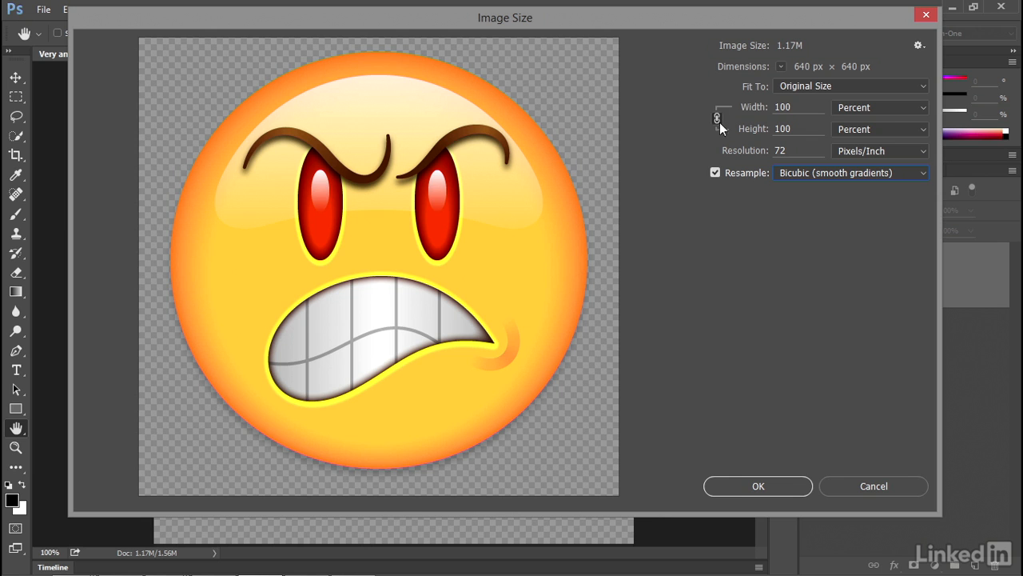
{"action": "left_click", "coordinate": [883, 109]}
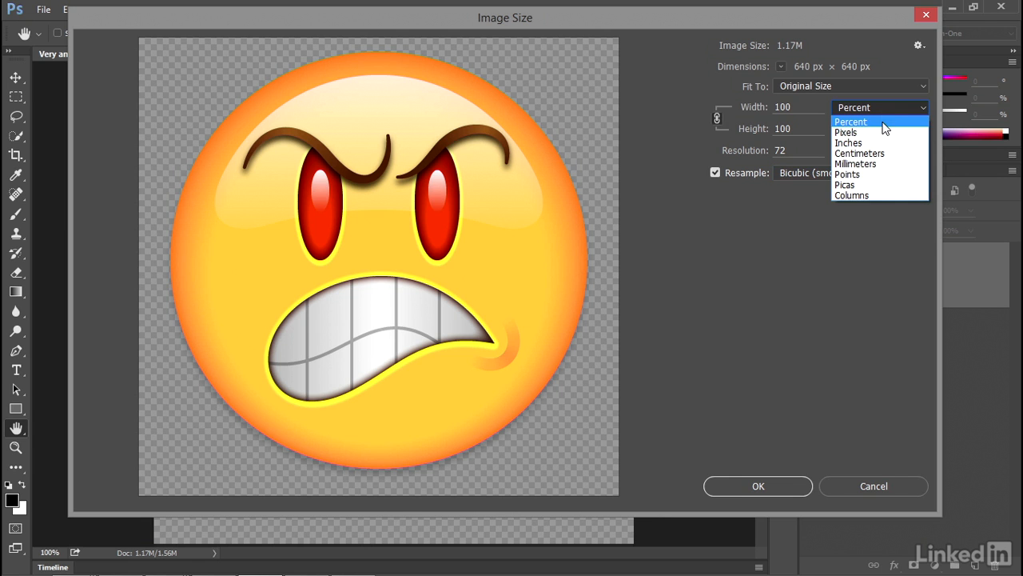
{"action": "left_click", "coordinate": [882, 122]}
{"action": "left_click_drag", "start_coordinate": [817, 108], "coordinate": [765, 106]}
{"action": "type", "text": "50"}
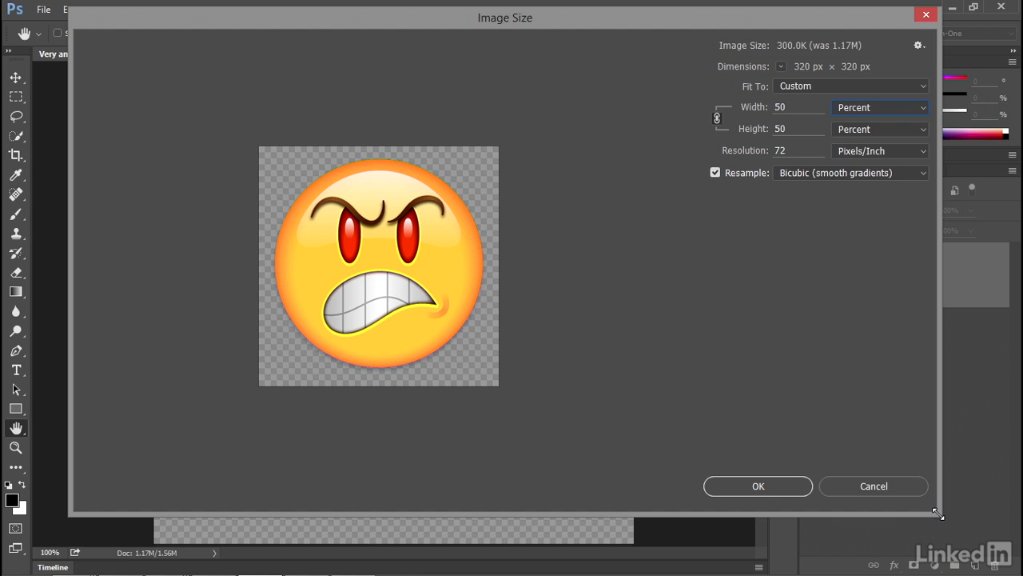
{"action": "left_click_drag", "start_coordinate": [940, 513], "coordinate": [646, 357]}
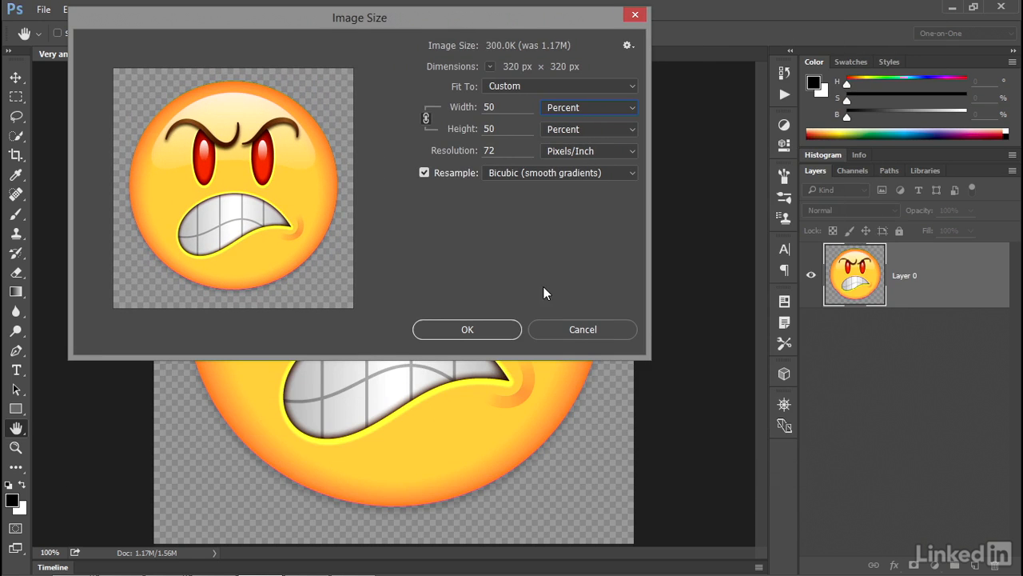
{"action": "left_click", "coordinate": [506, 331]}
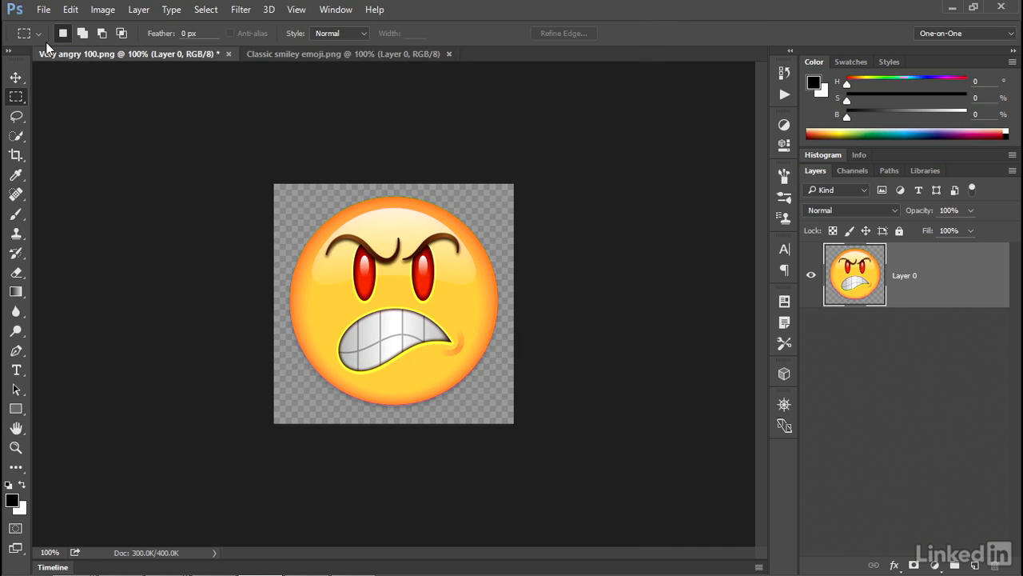
Save a PNG copy as Very angry 50.png with the ICC profile embedded, Smallest / Slow compression and no interlacing
{"action": "left_click", "coordinate": [43, 10]}
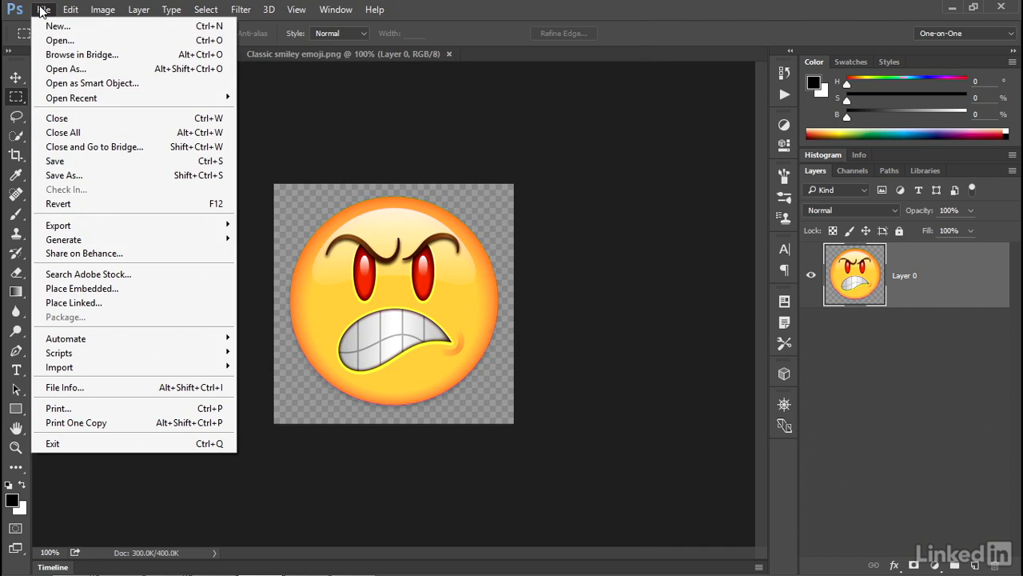
{"action": "left_click", "coordinate": [121, 176]}
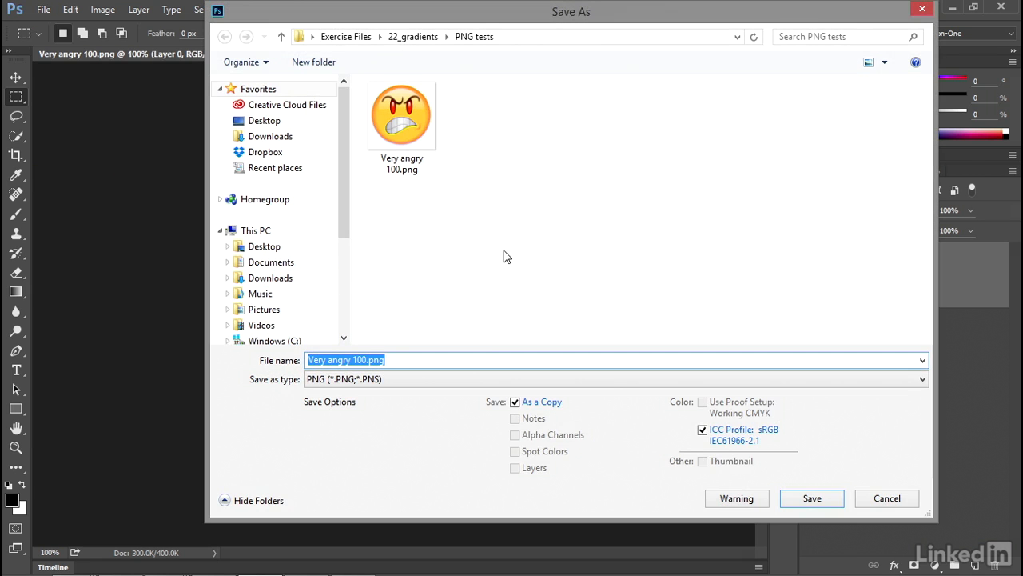
{"action": "left_click", "coordinate": [367, 362]}
{"action": "key", "text": "BackSpace"}
{"action": "key", "text": "BackSpace"}
{"action": "key", "text": "BackSpace"}
{"action": "type", "text": "50"}
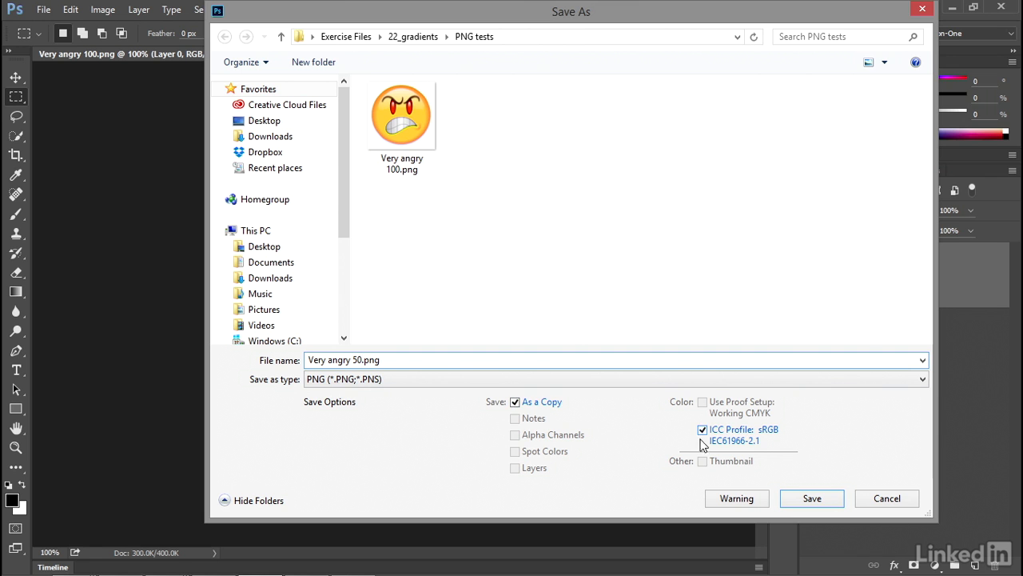
{"action": "left_click", "coordinate": [737, 501]}
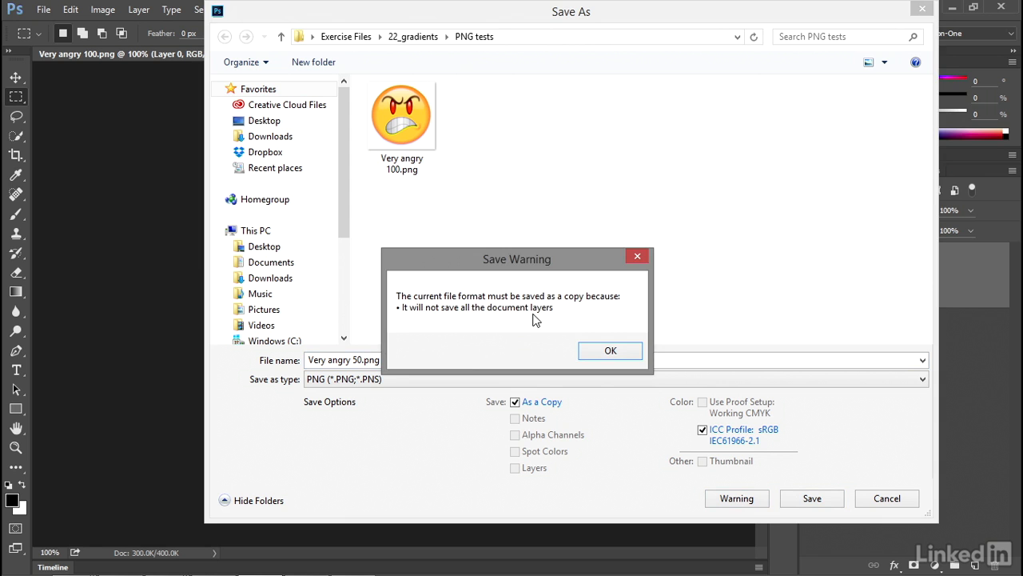
{"action": "left_click", "coordinate": [610, 351]}
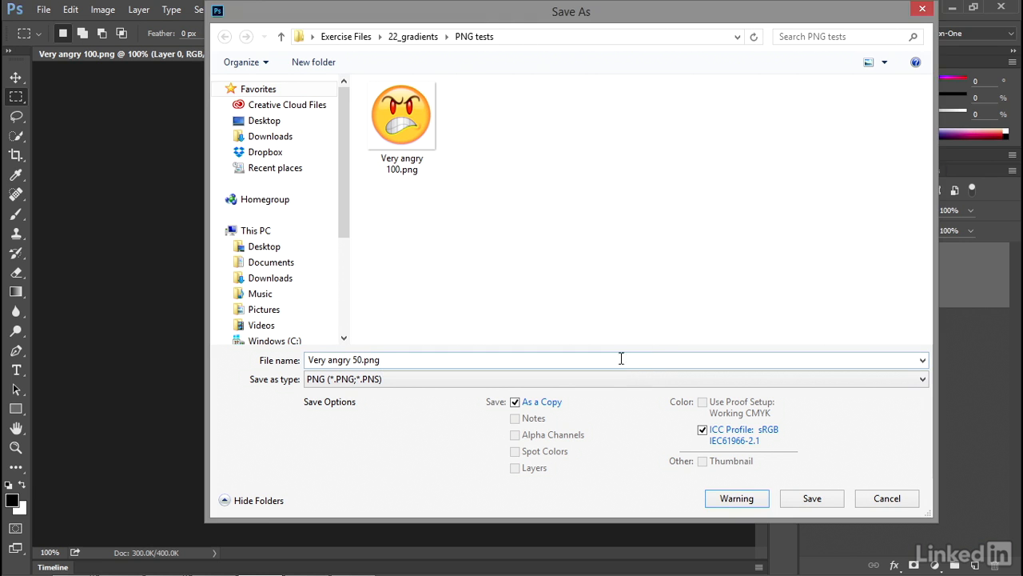
{"action": "left_click", "coordinate": [809, 499]}
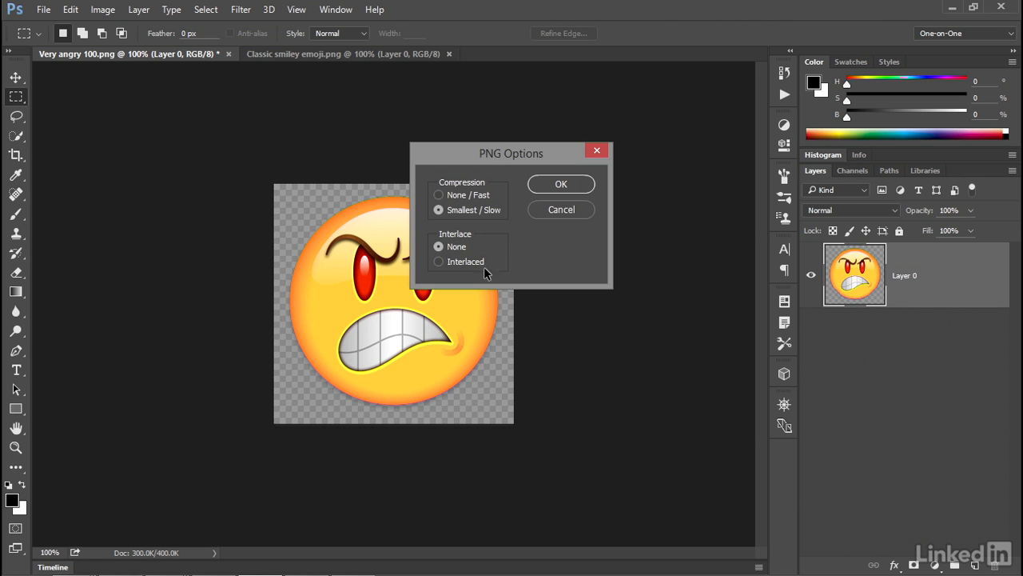
{"action": "left_click", "coordinate": [561, 183]}
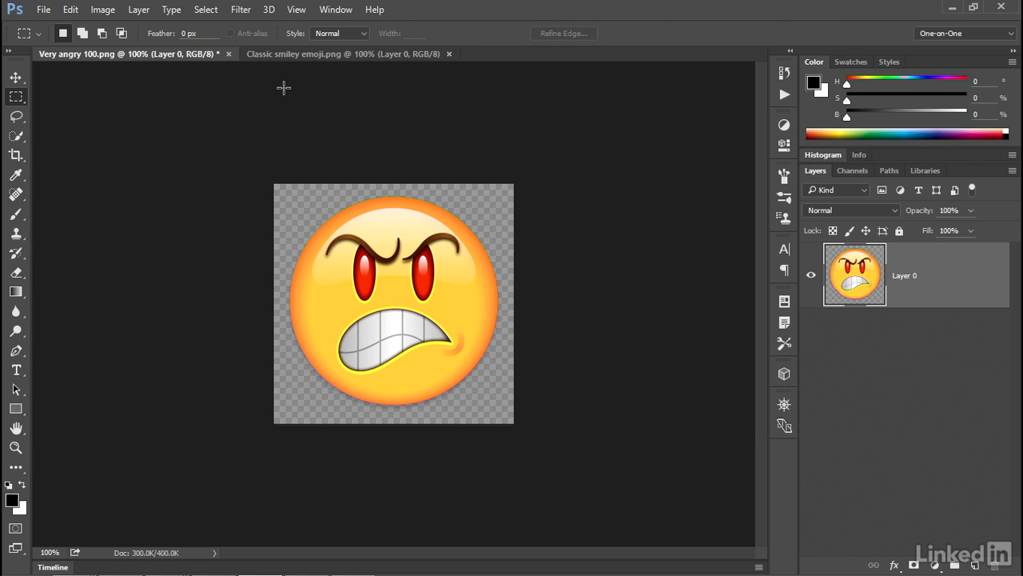
Reduce the half-size emoji image by another 50 percent in width and height with Bicubic (smooth gradients) resampling
{"action": "left_click", "coordinate": [110, 13]}
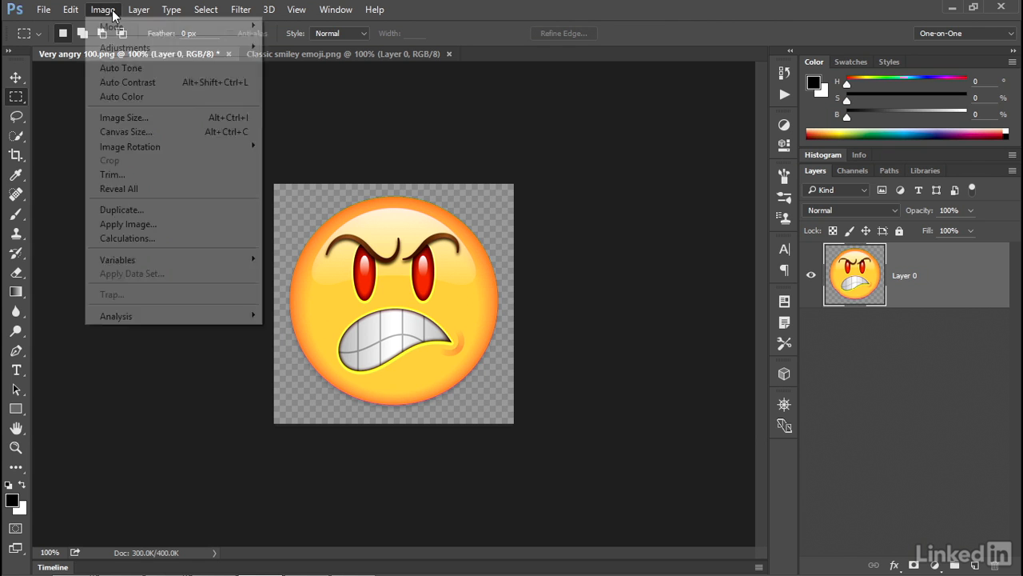
{"action": "left_click", "coordinate": [182, 121]}
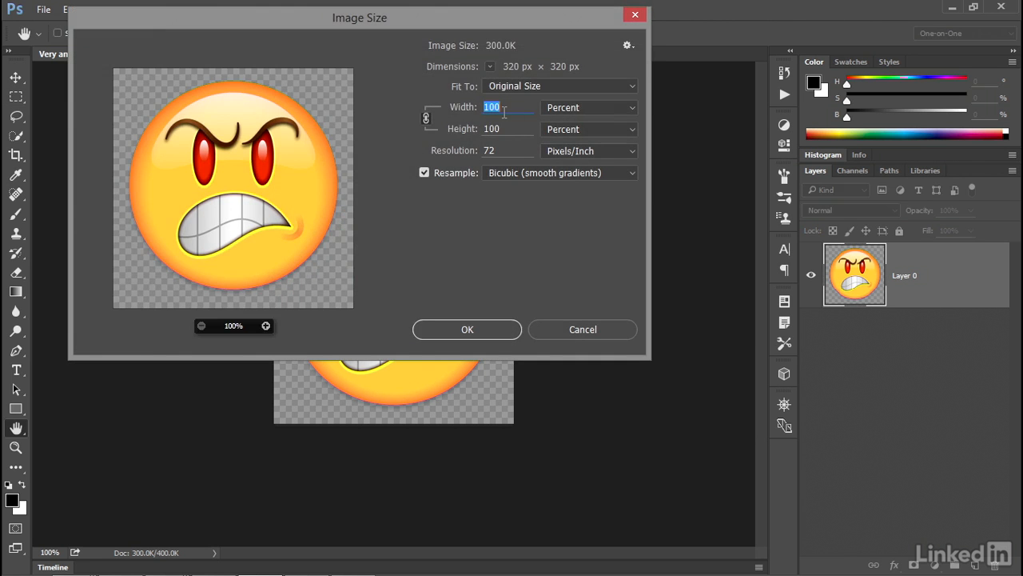
{"action": "type", "text": "50"}
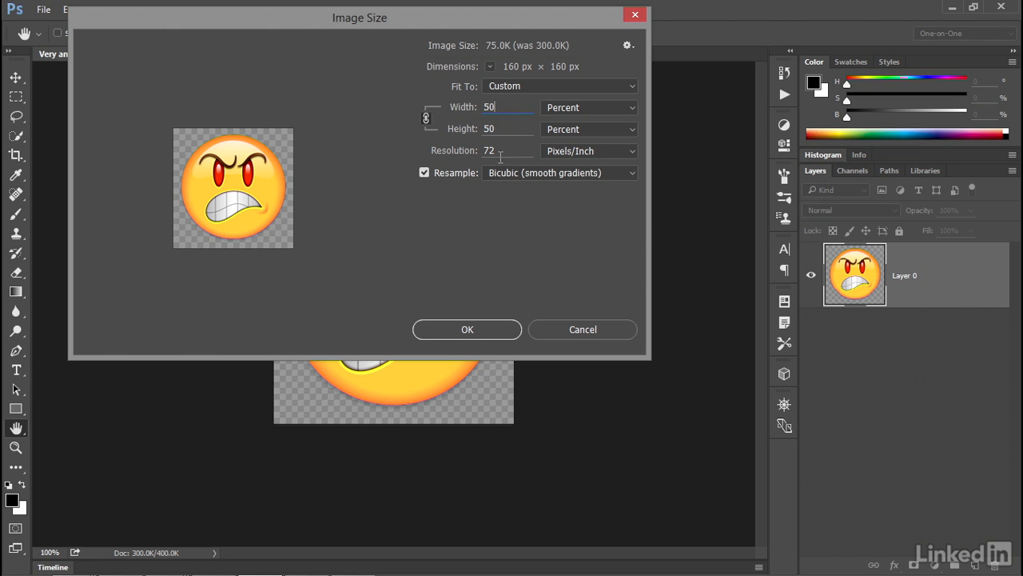
{"action": "left_click", "coordinate": [489, 332]}
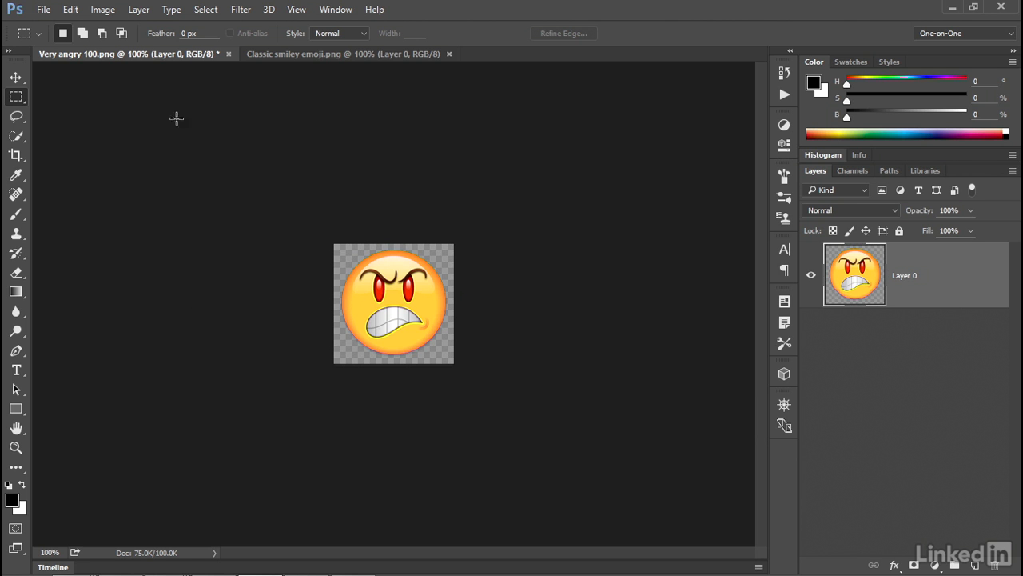
Save a PNG copy as Very angry 25.png in the PNG tests folder with Smallest / Slow compression and no interlacing
{"action": "left_click", "coordinate": [43, 10]}
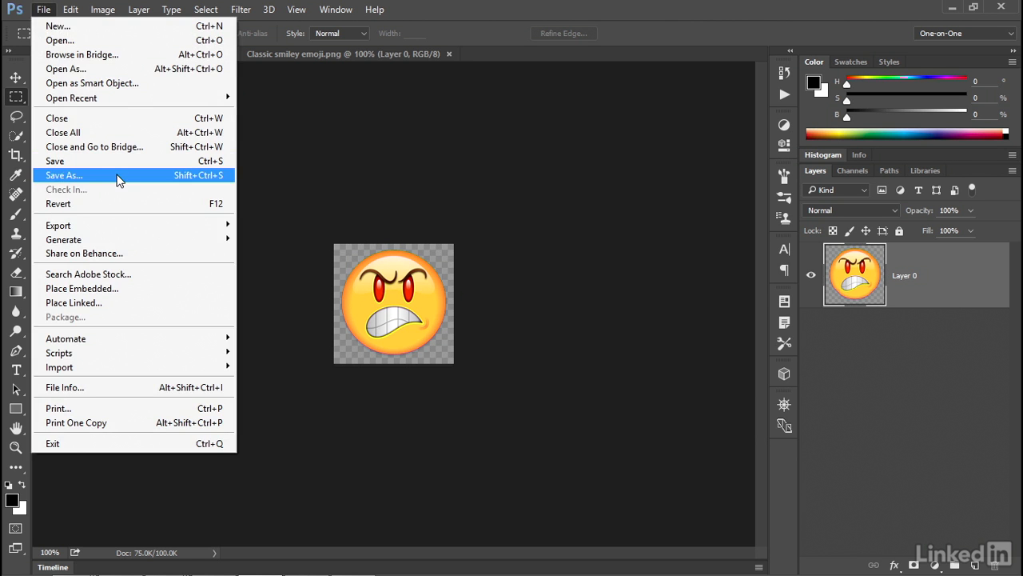
{"action": "left_click", "coordinate": [118, 175]}
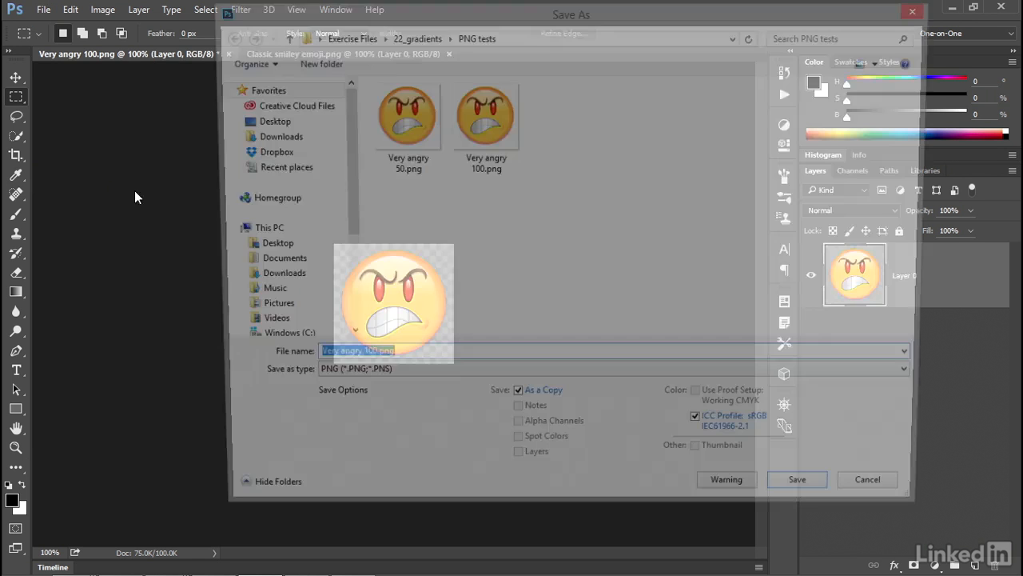
{"action": "left_click", "coordinate": [363, 365]}
{"action": "key", "text": "BackSpace"}
{"action": "key", "text": "BackSpace"}
{"action": "key", "text": "BackSpace"}
{"action": "type", "text": "25"}
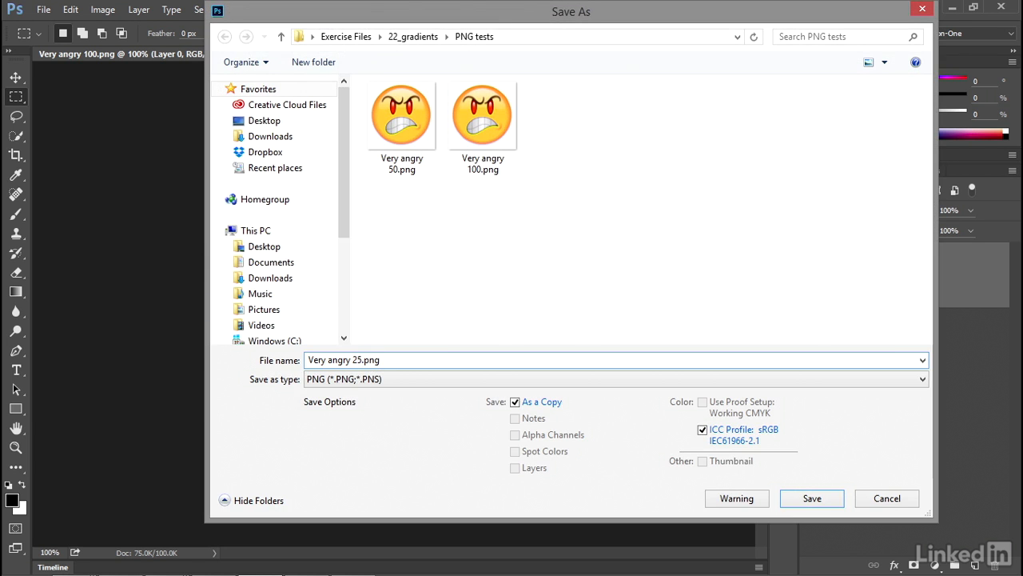
{"action": "left_click", "coordinate": [791, 499]}
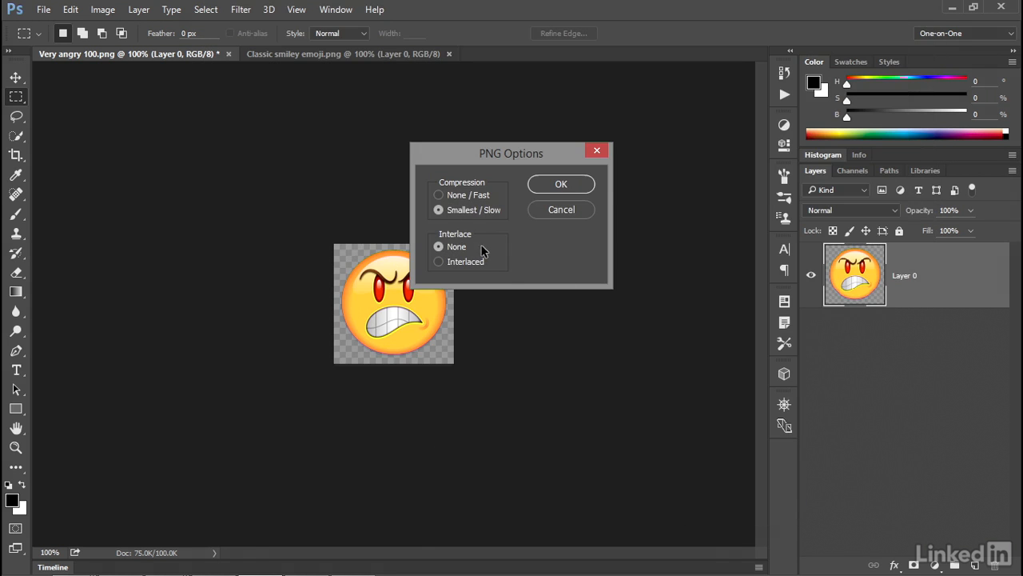
{"action": "left_click", "coordinate": [550, 185]}
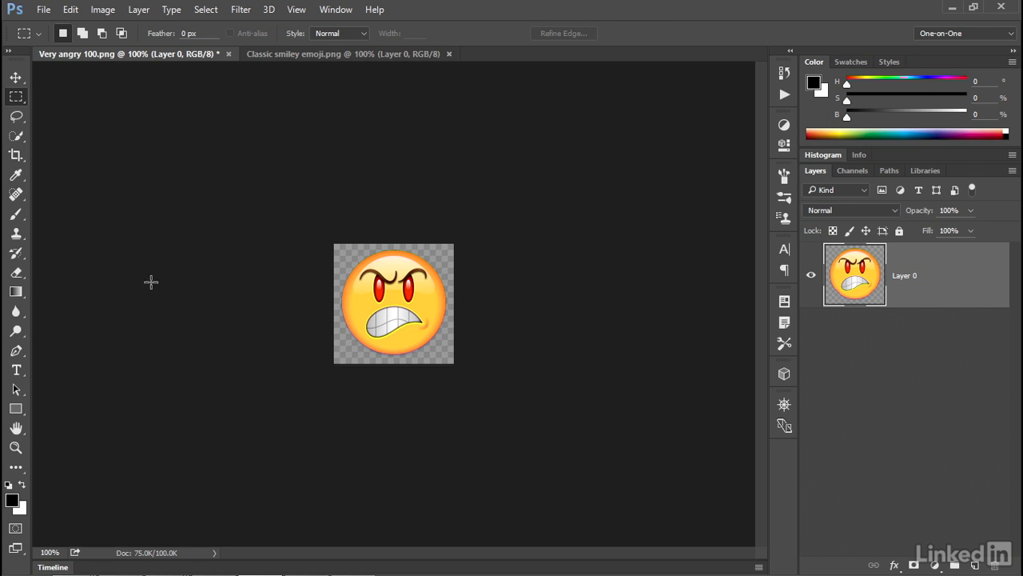
Examine the reduced angry emoji at 300% magnification
{"action": "key", "text": "ctrl+plus"}
{"action": "key", "text": "ctrl+plus"}
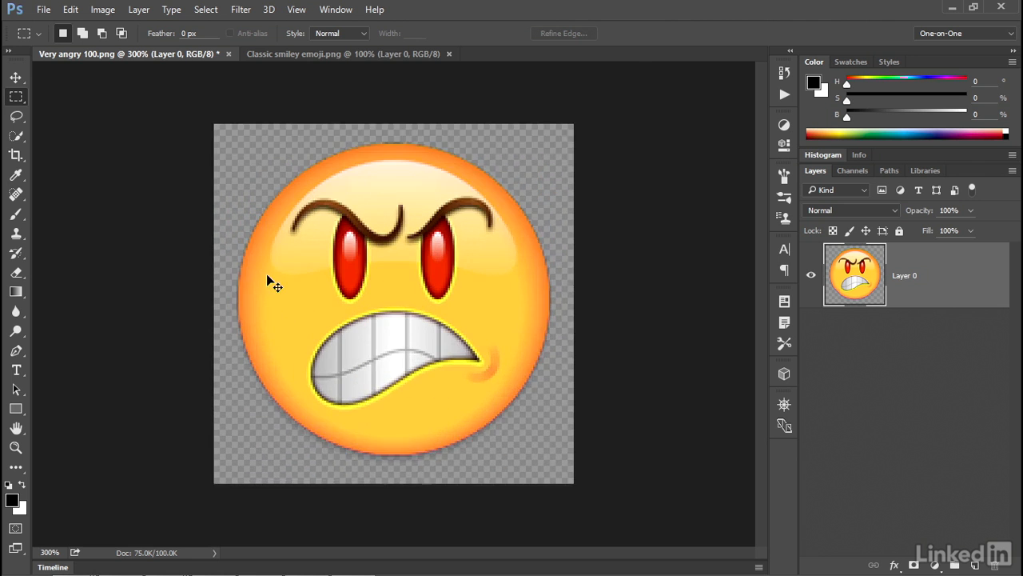